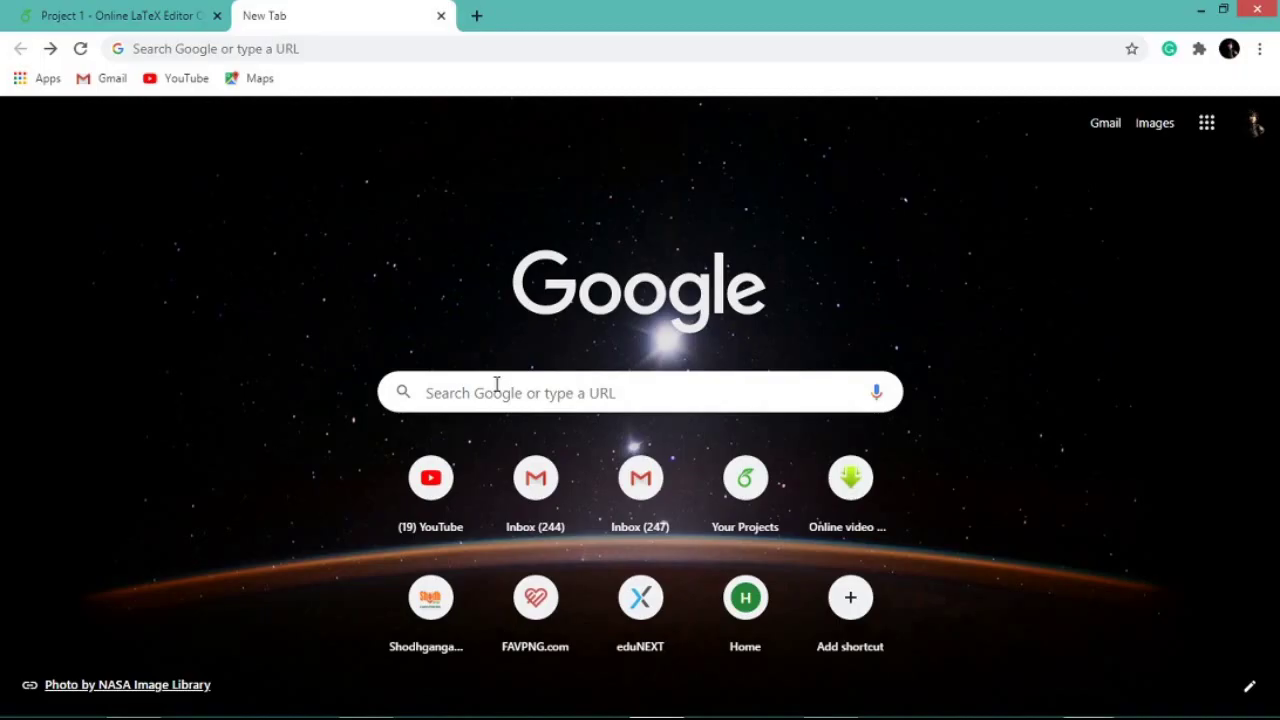
- Search Google for "tablegenerator" and open the LaTeX Table Generator website from the results
click(467, 395)
text(table )
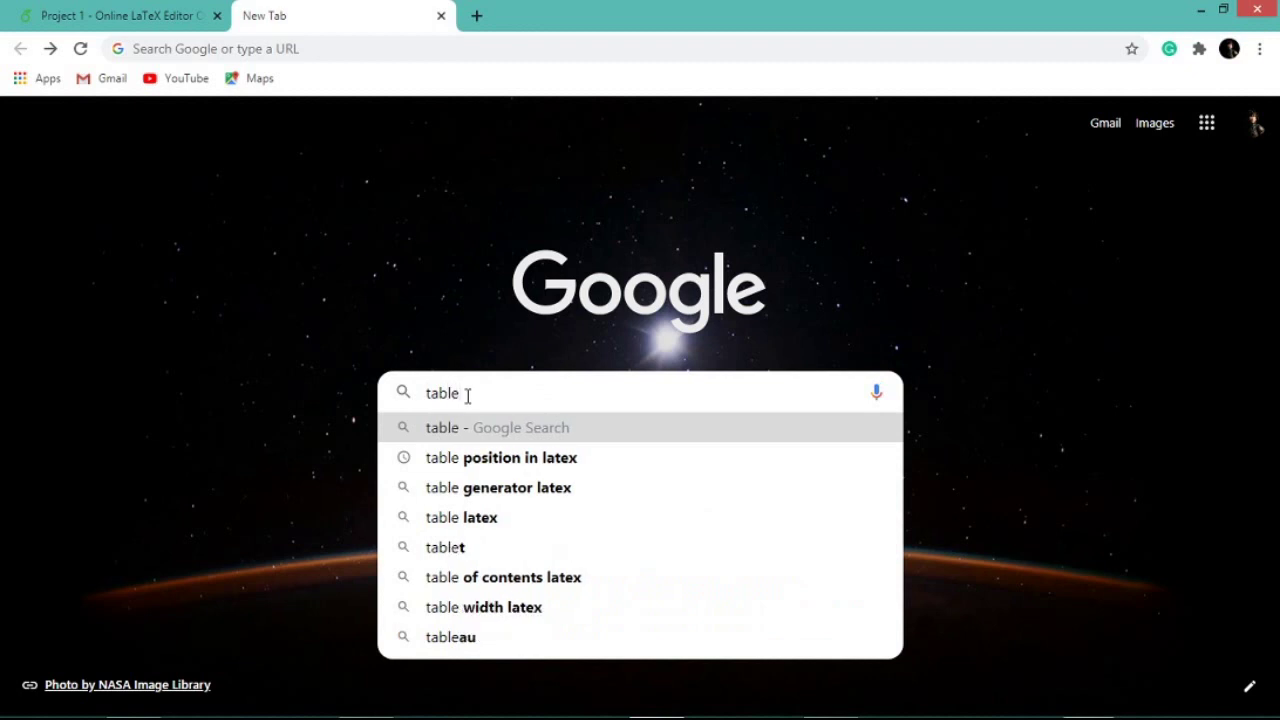
text(gene)
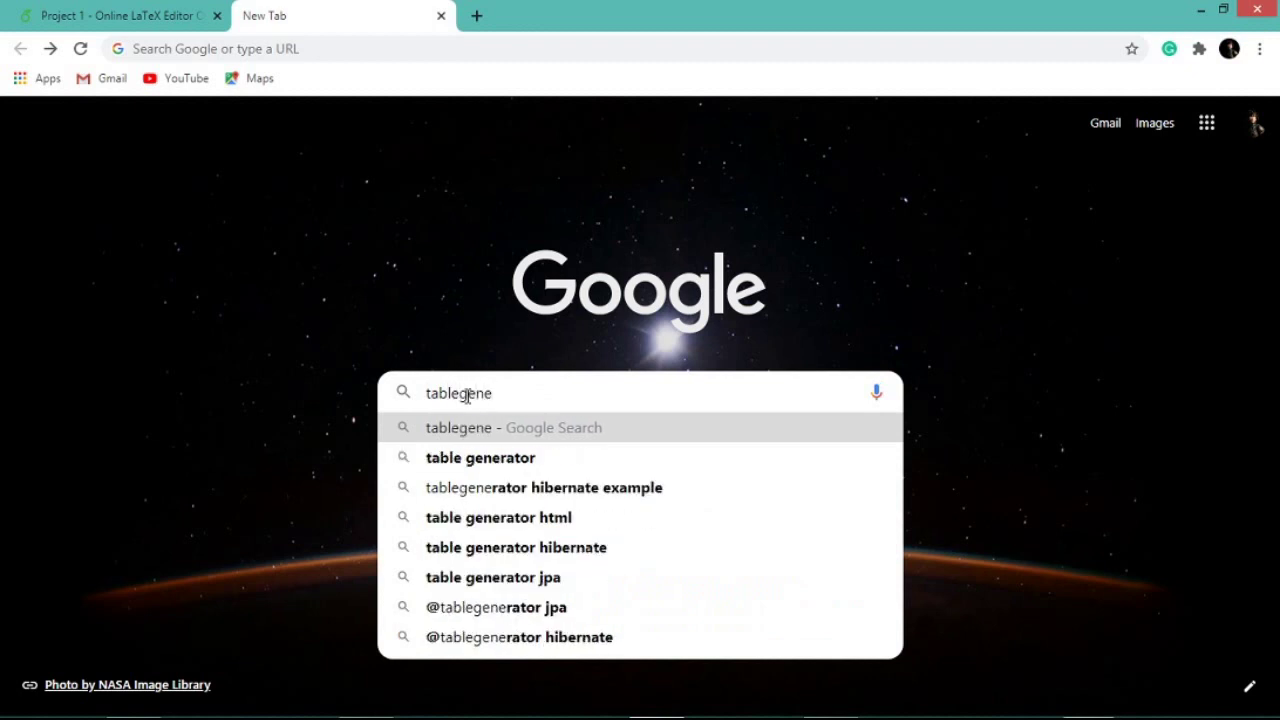
text(rator)
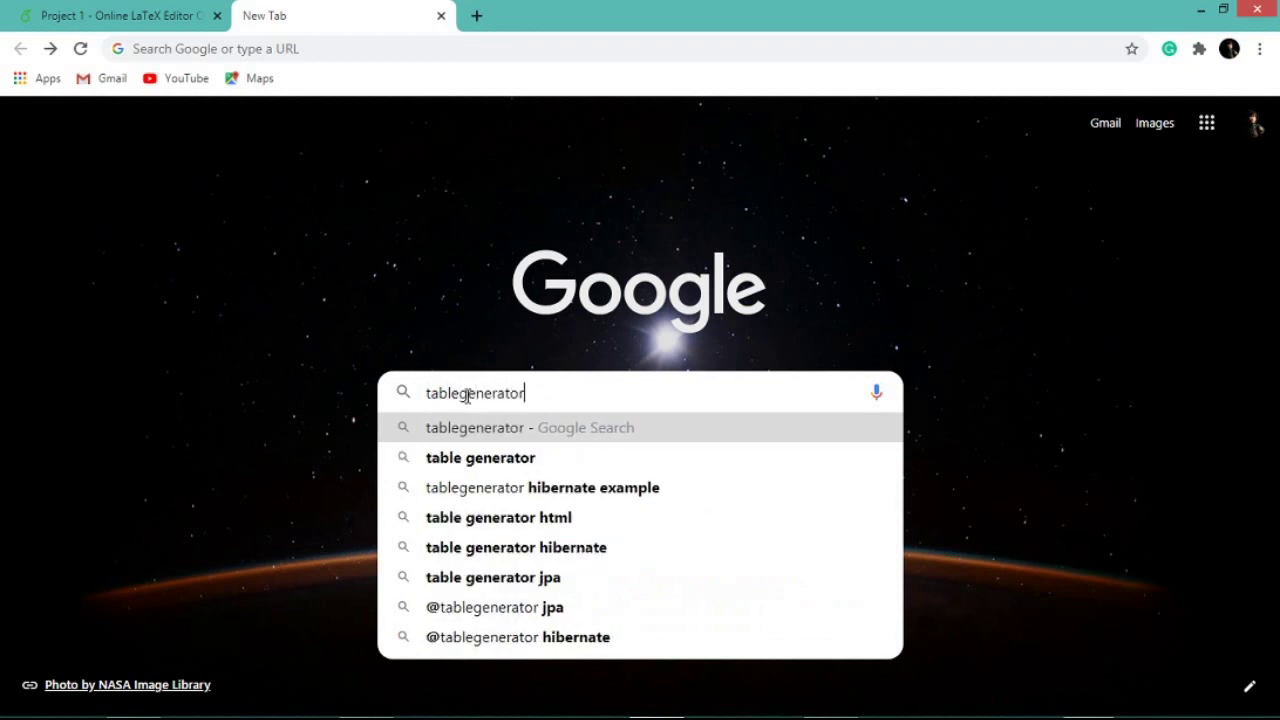
click(511, 458)
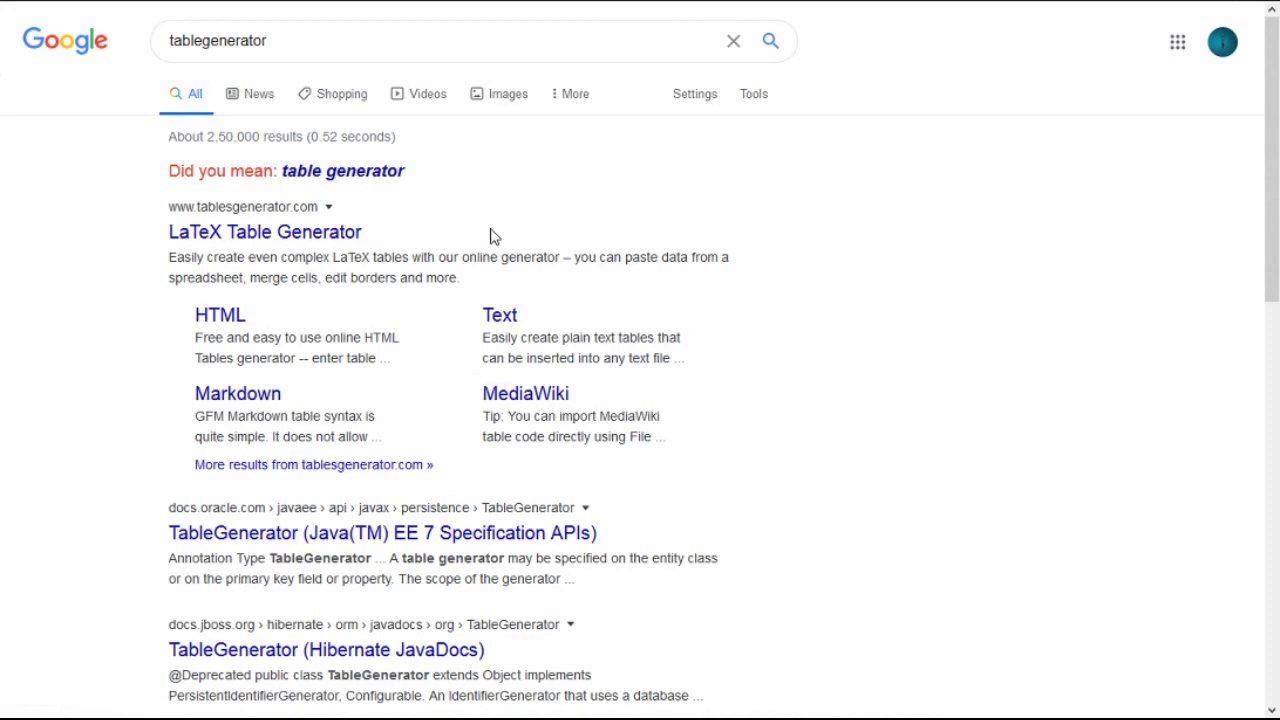
click(305, 243)
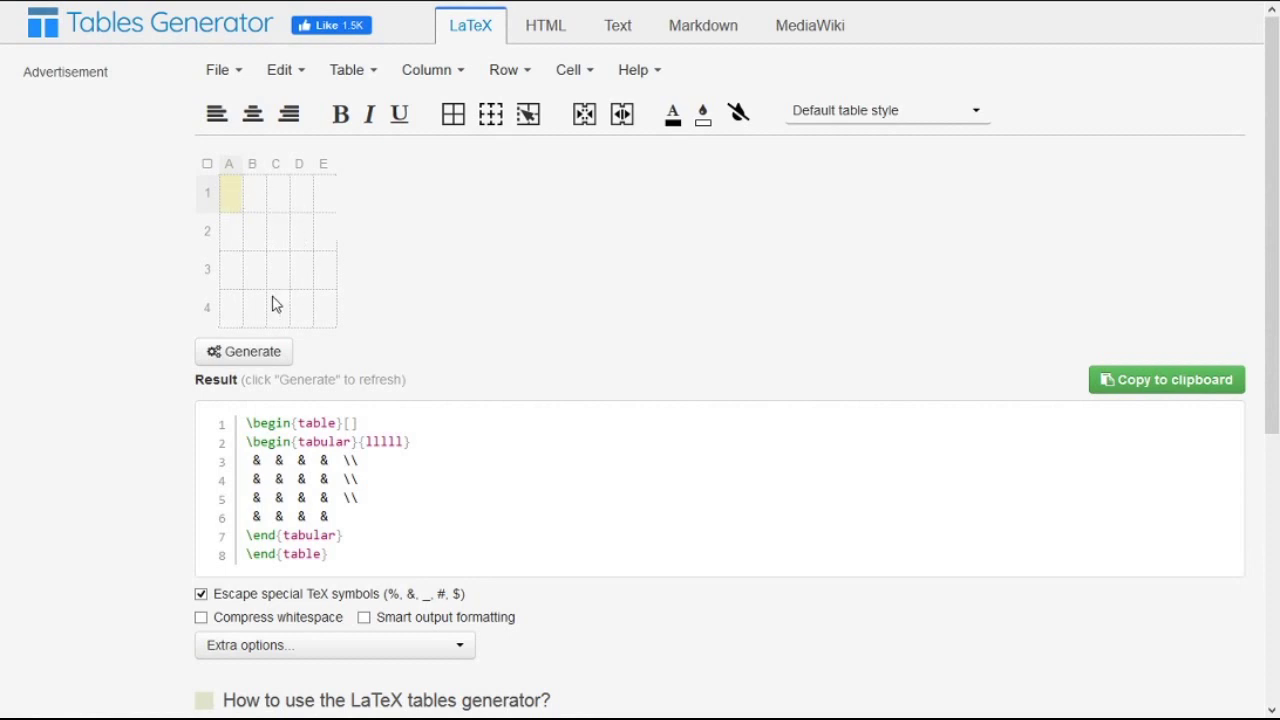
- Enter the column headings "Item" and "Number" in cells A1 and B1 of the table grid
double_click(235, 194)
text(Item)
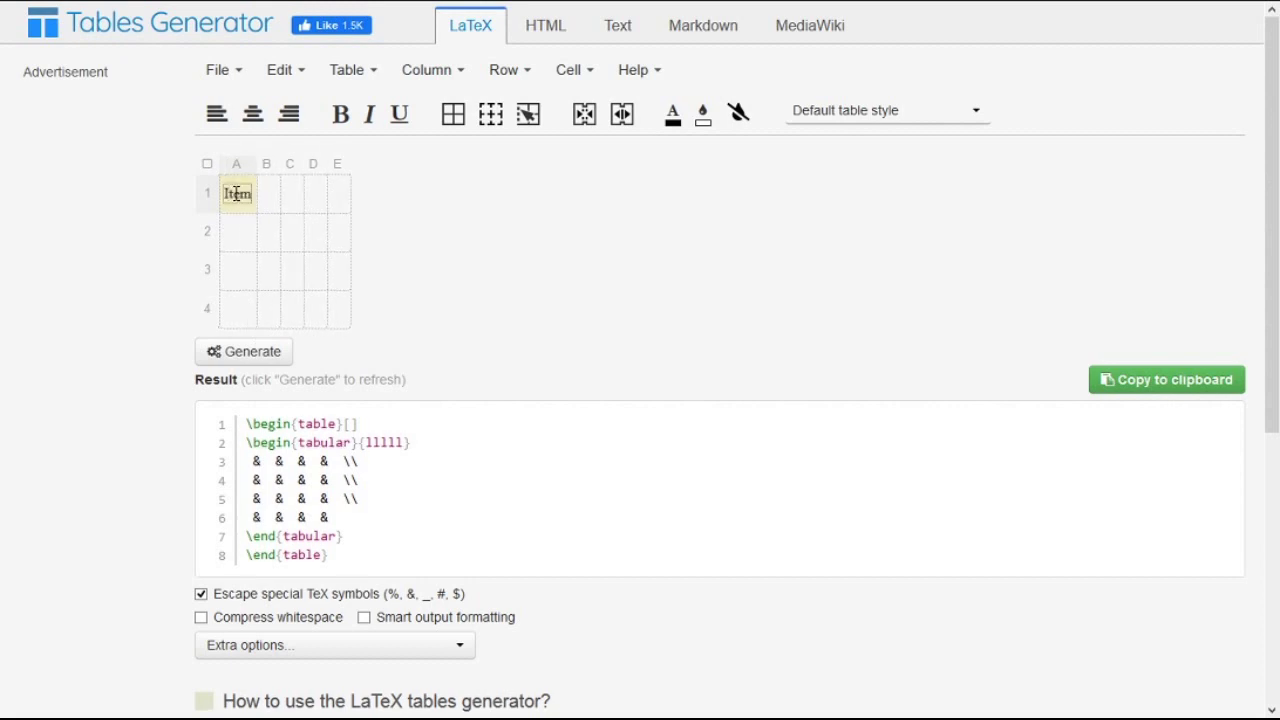
click(277, 201)
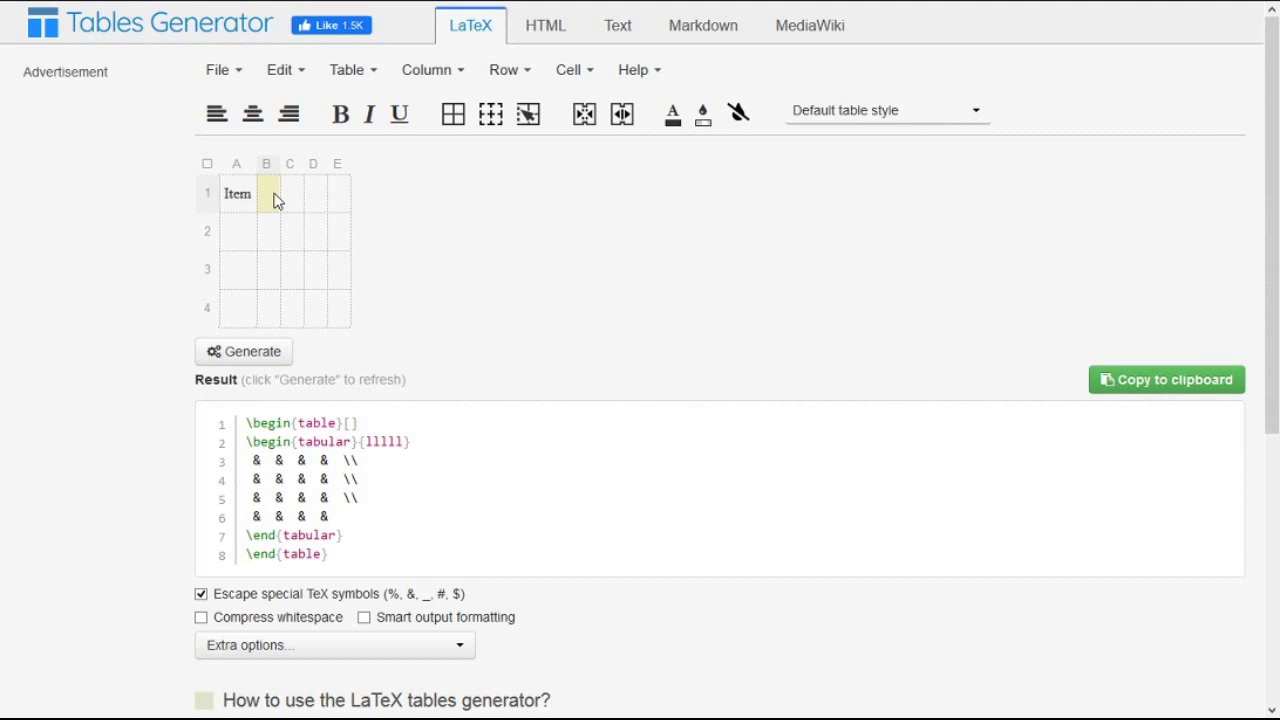
double_click(276, 196)
text(N)
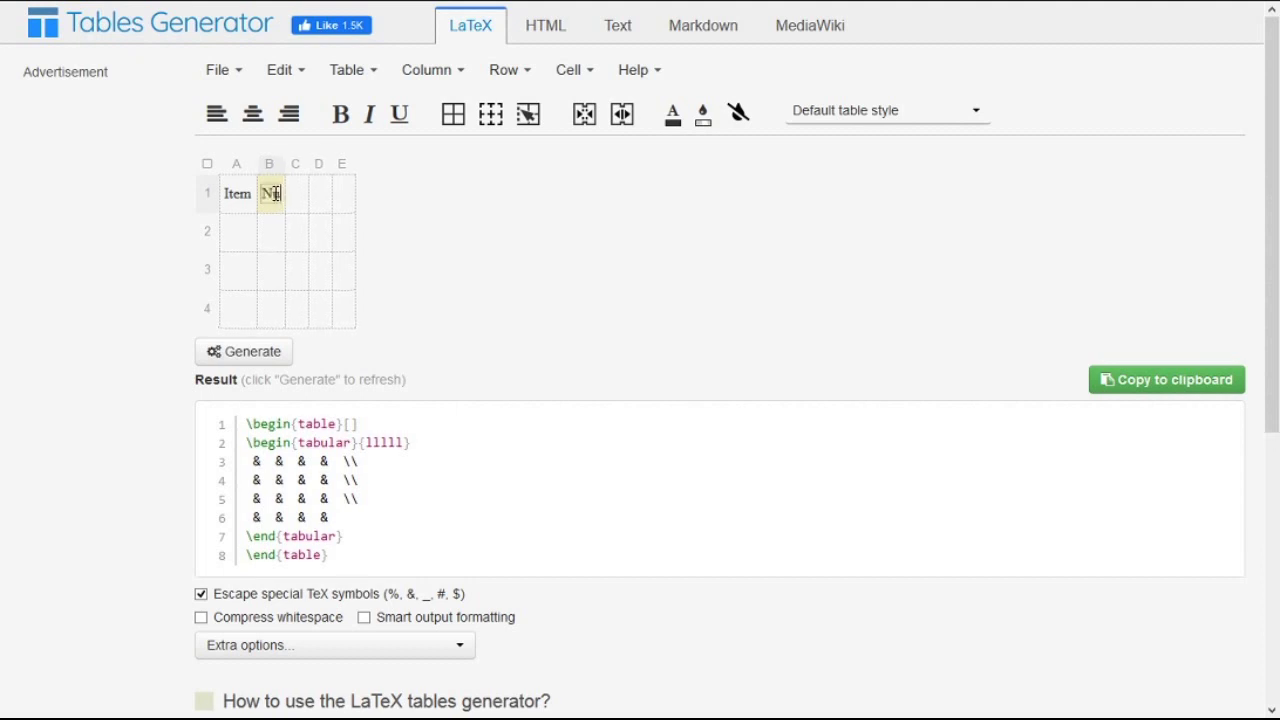
text(umber)
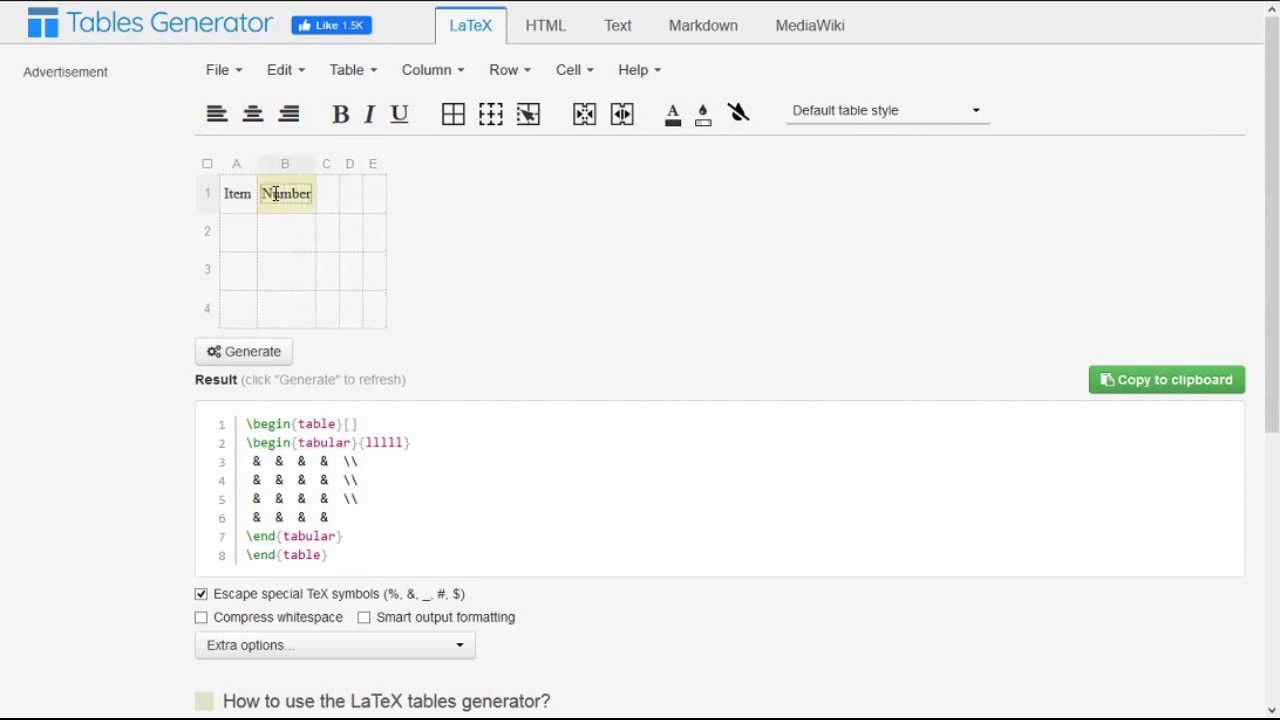
- Fill row 2 of the table with "Rice" and 10, and row 3 with "Wheat" and 20
click(243, 238)
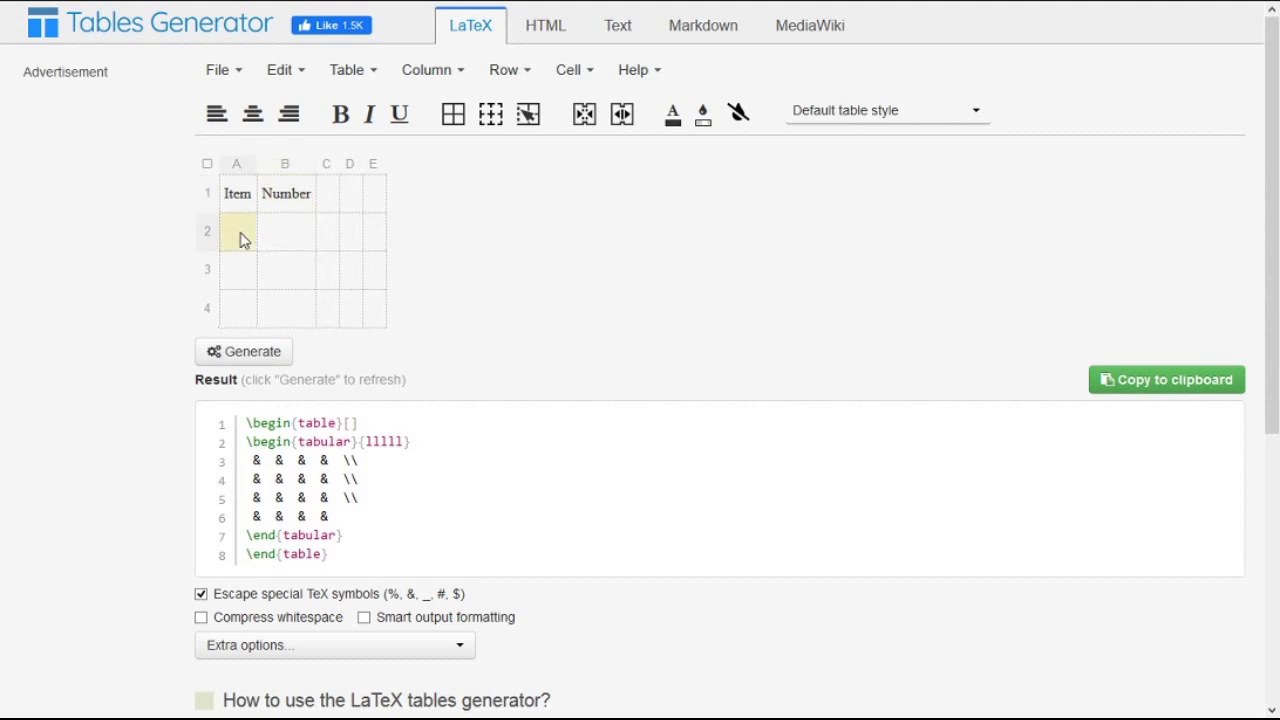
text(Ri)
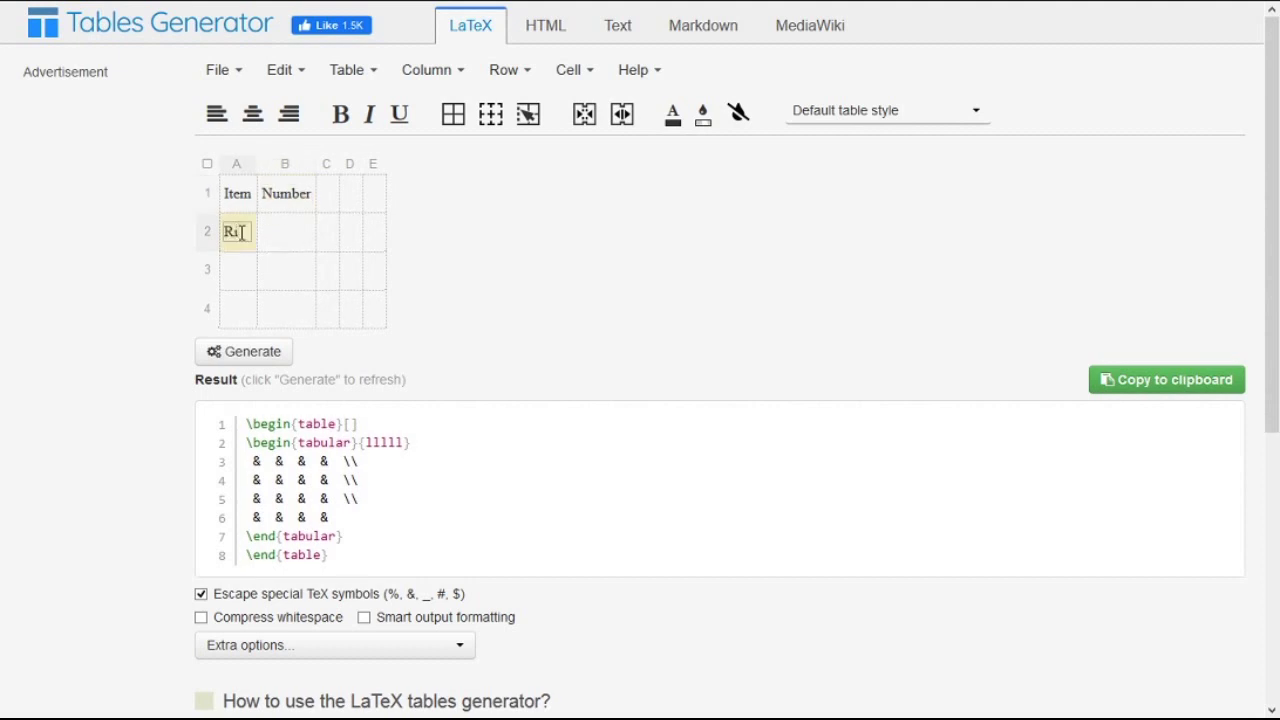
text(ce)
click(281, 246)
text(10)
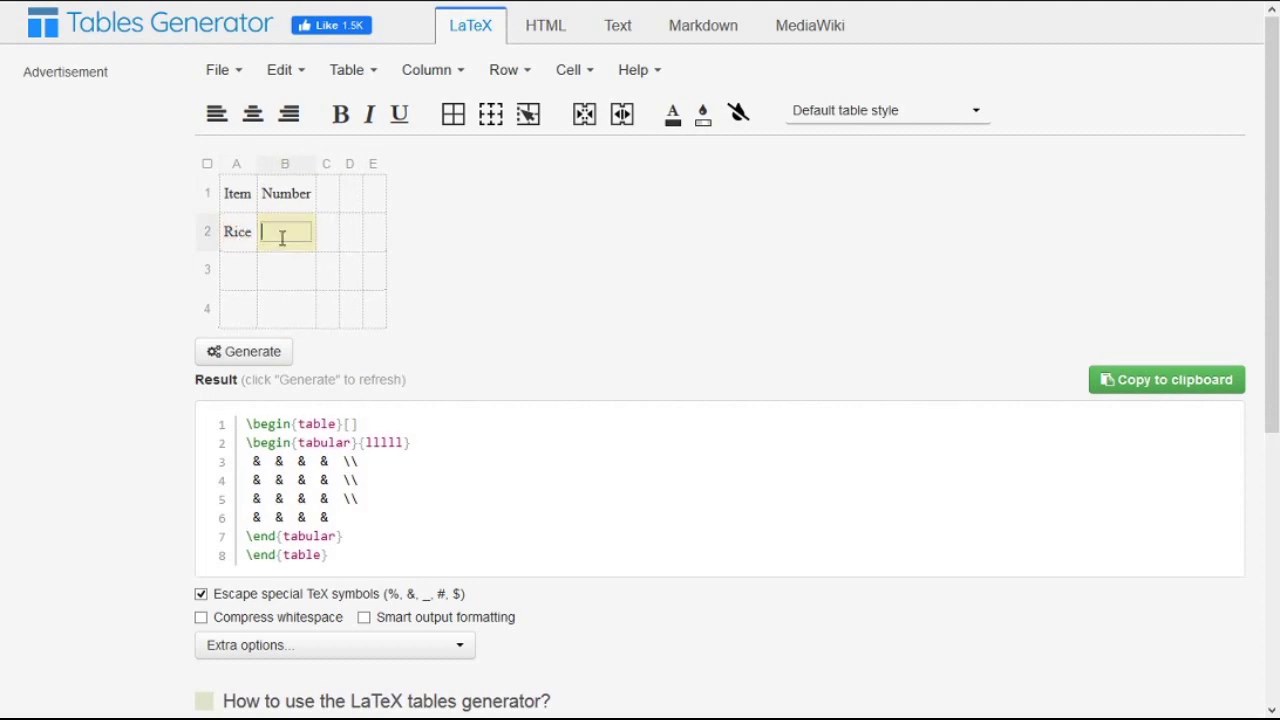
click(235, 283)
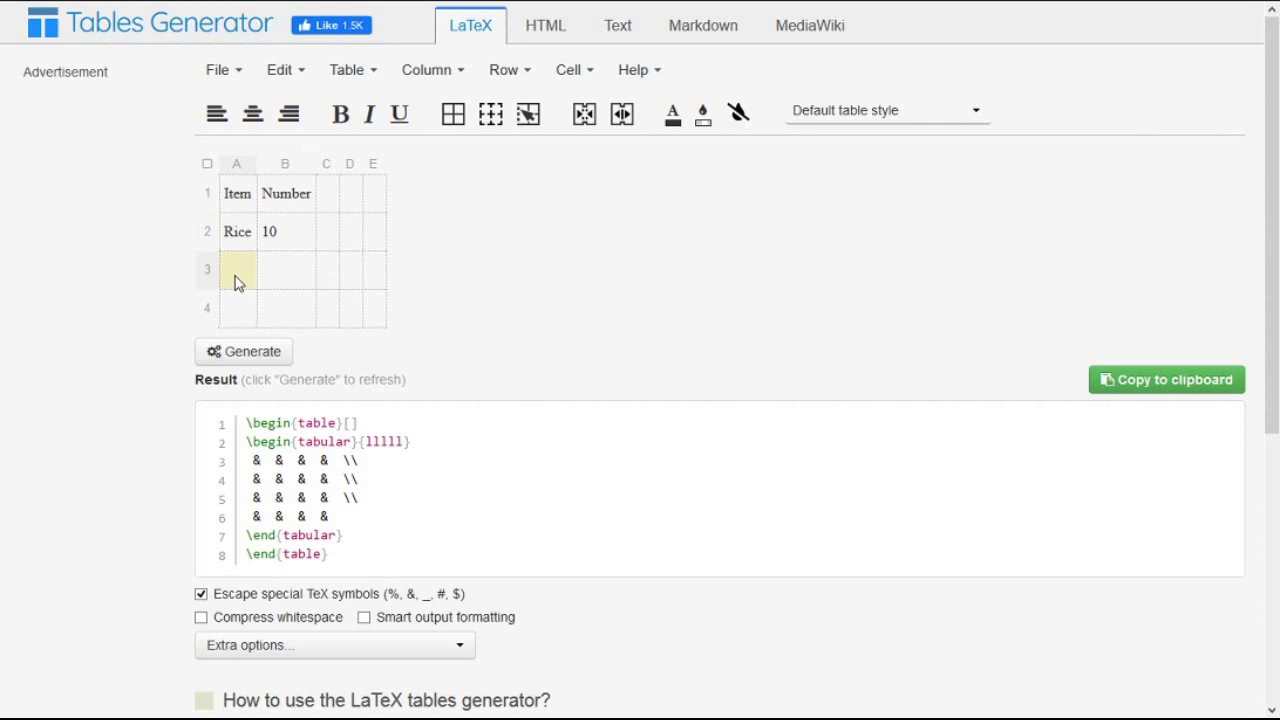
text(Wheat)
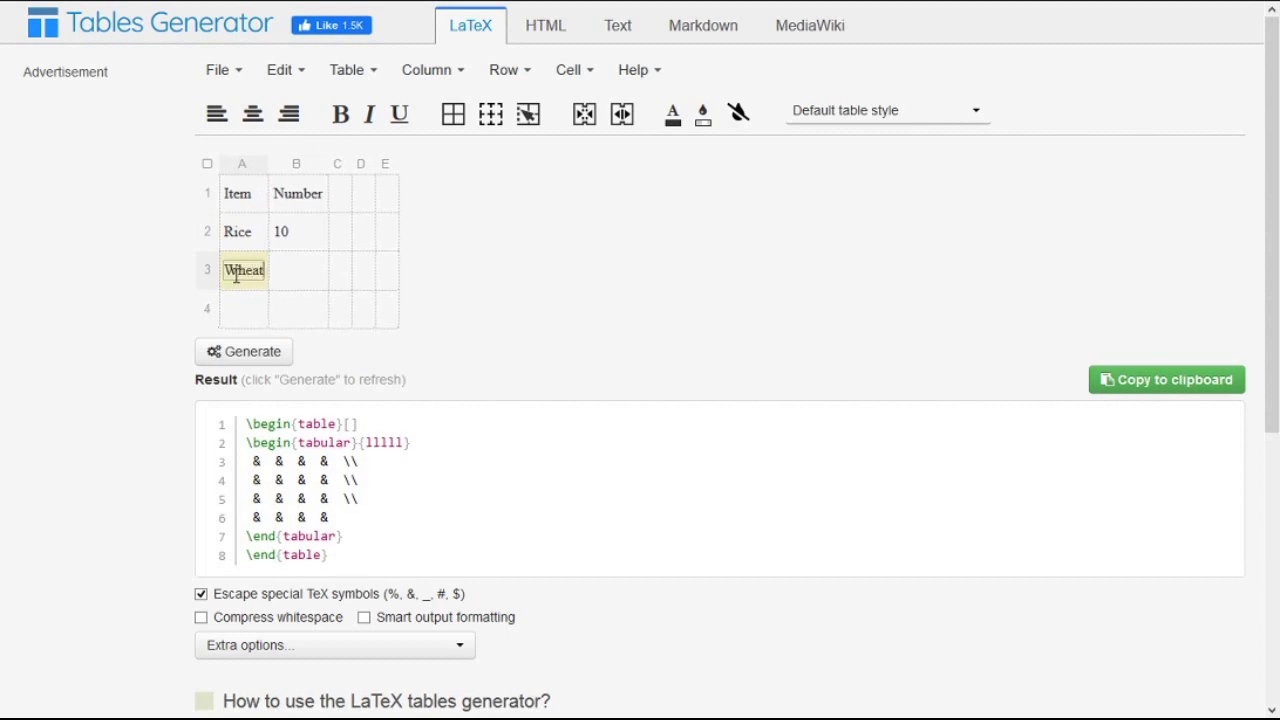
click(317, 277)
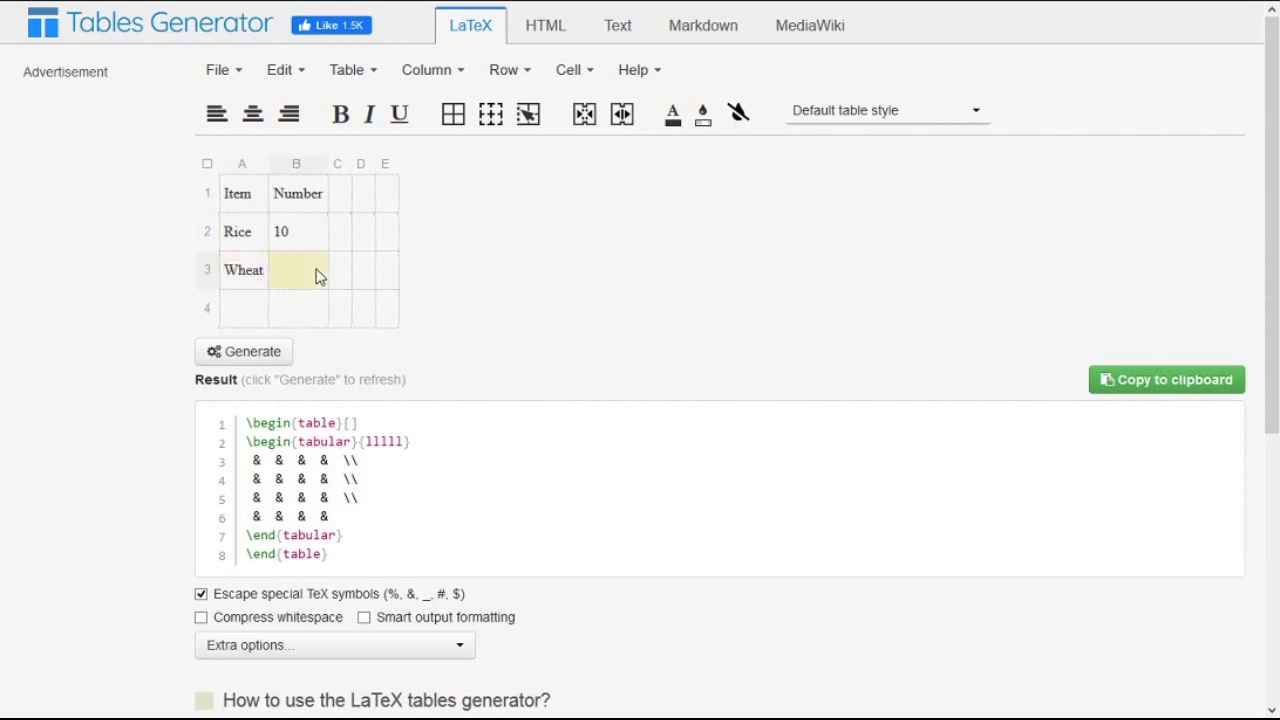
text(20)
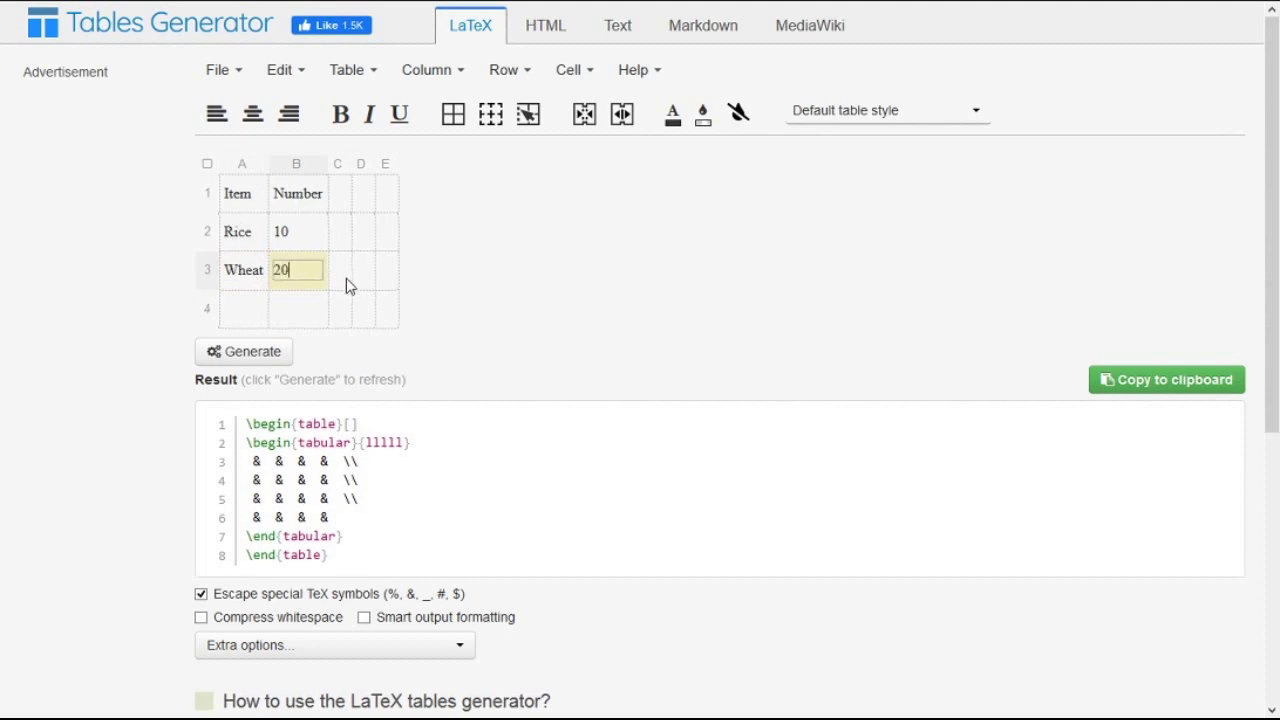
- Generate the LaTeX code for the Item and Number table and copy it to the clipboard
click(270, 357)
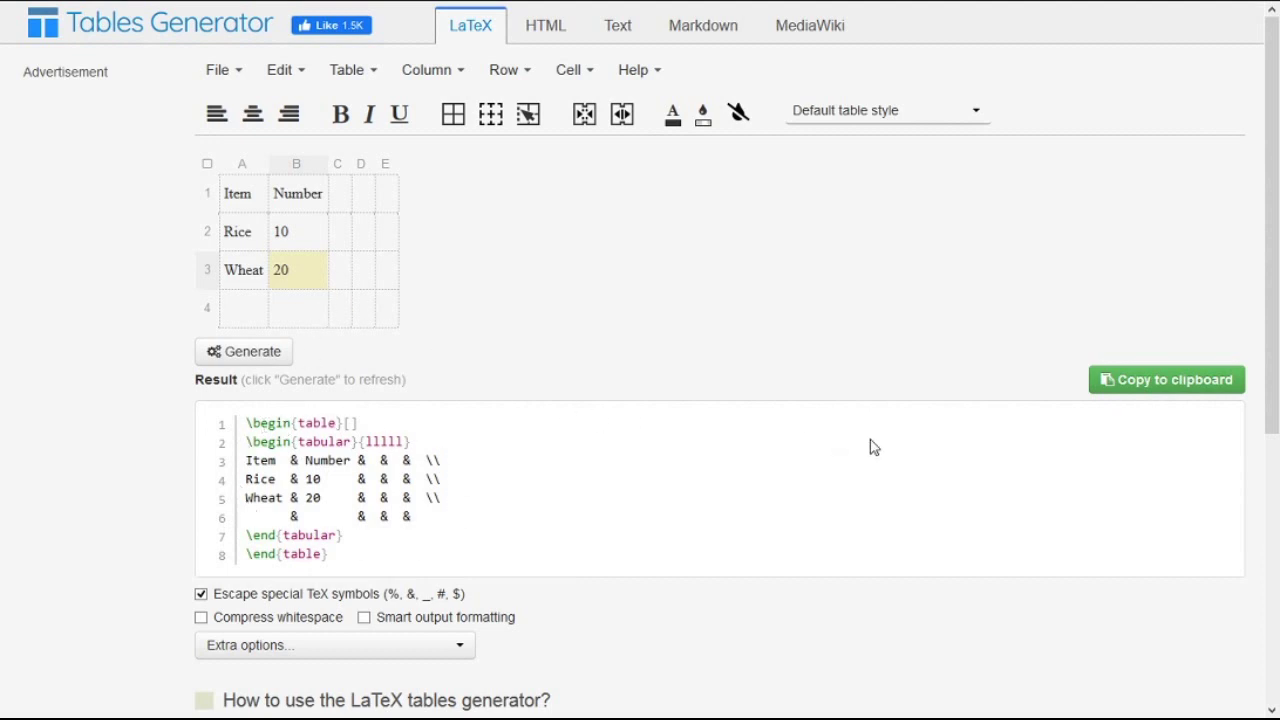
click(1135, 385)
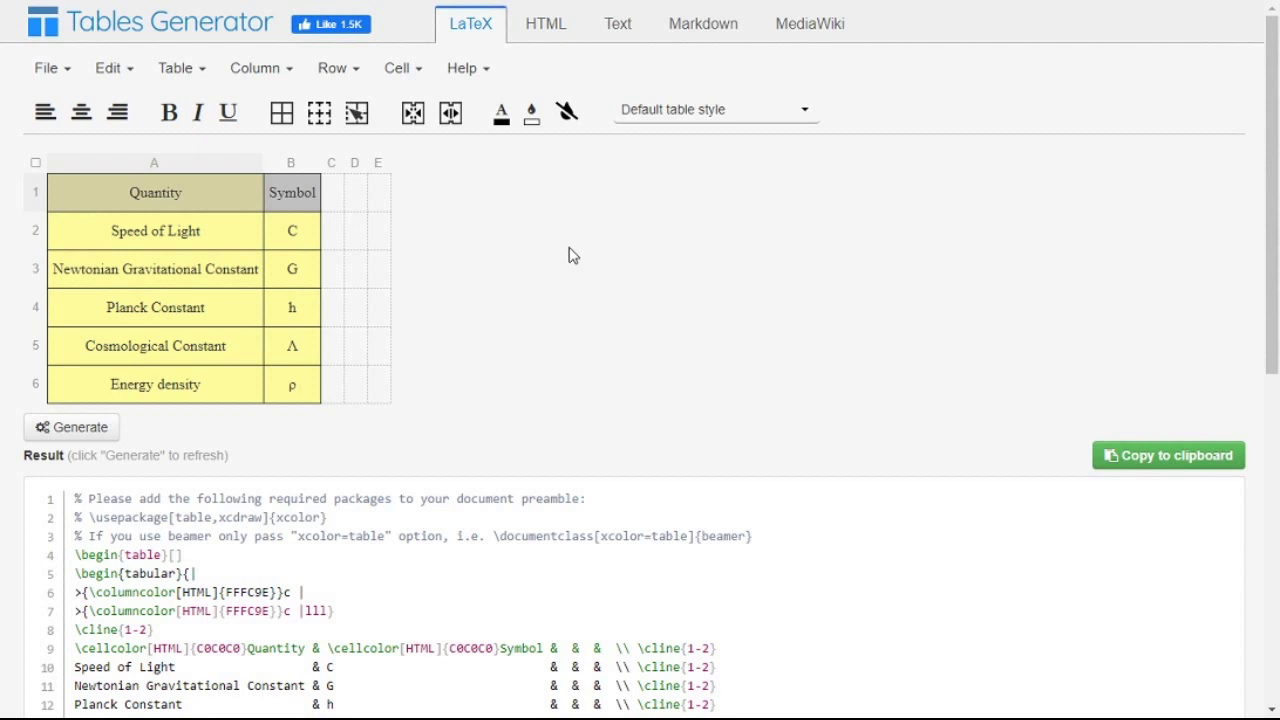
- Generate the LaTeX code for the coloured Quantity and Symbol table, review it and copy it to the clipboard
click(104, 432)
scroll(573, 403, down, 2)
scroll(573, 400, down, 1)
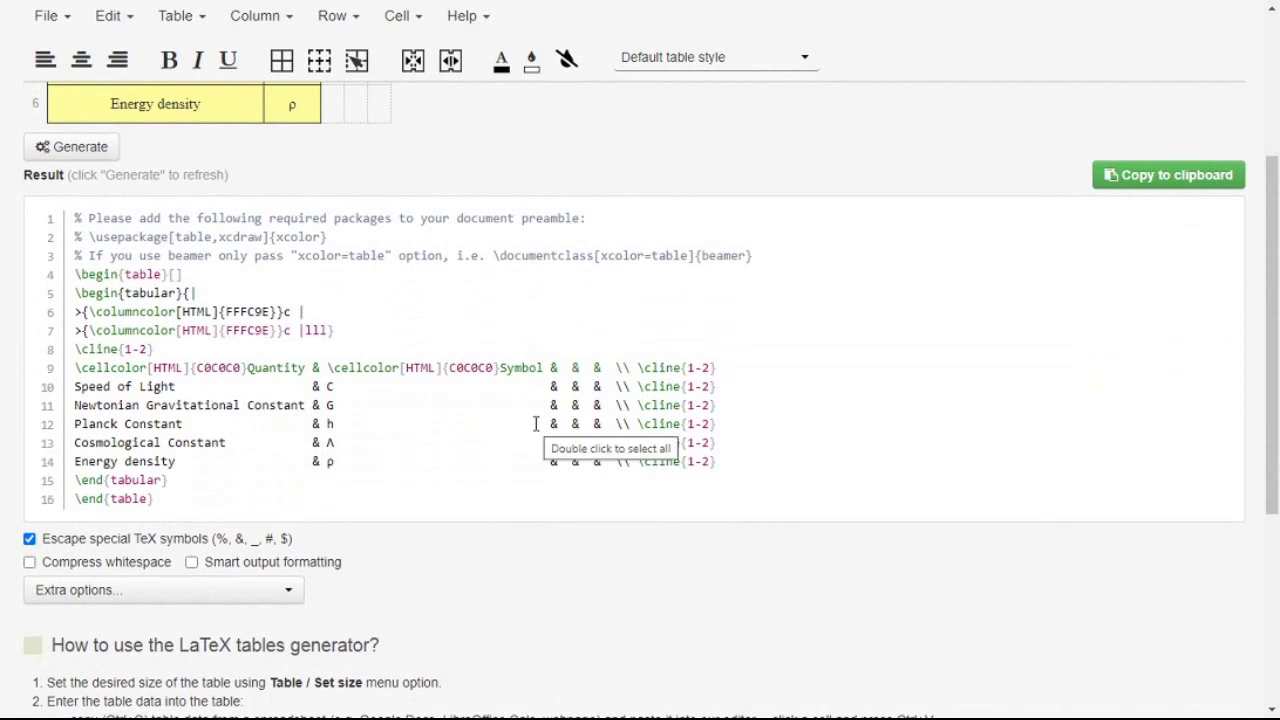
scroll(752, 365, down, 1)
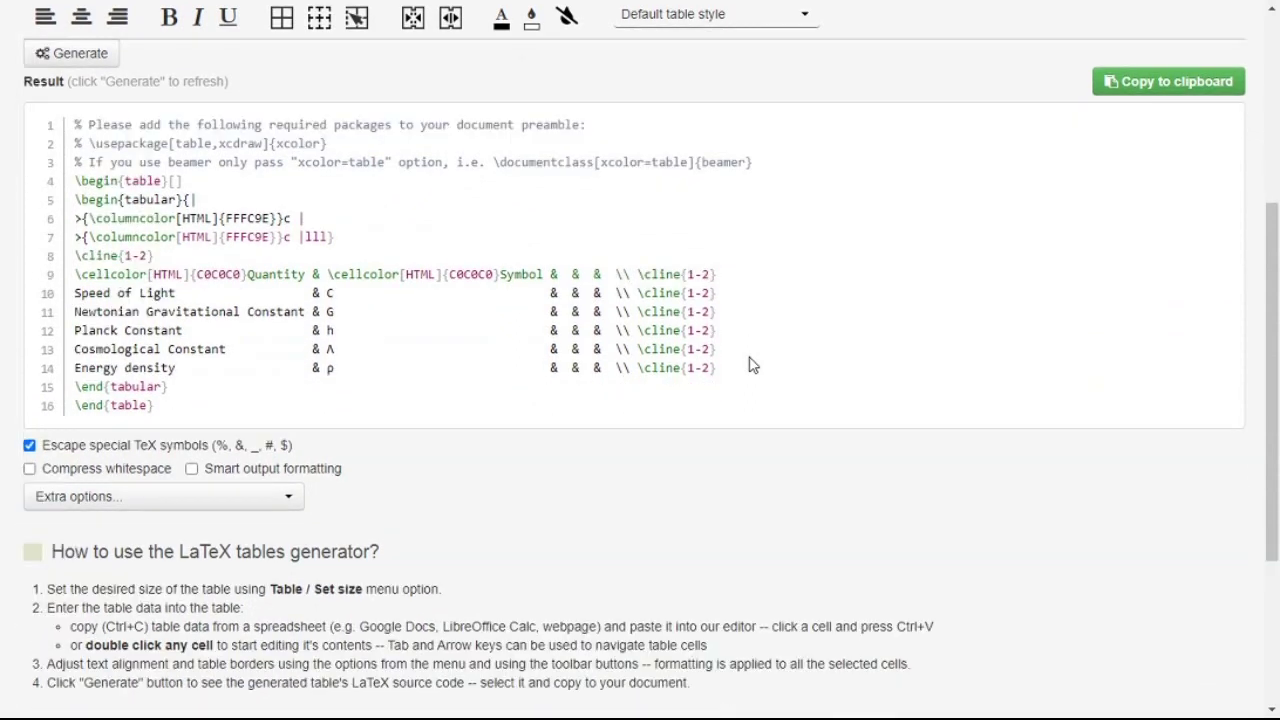
scroll(897, 393, up, 4)
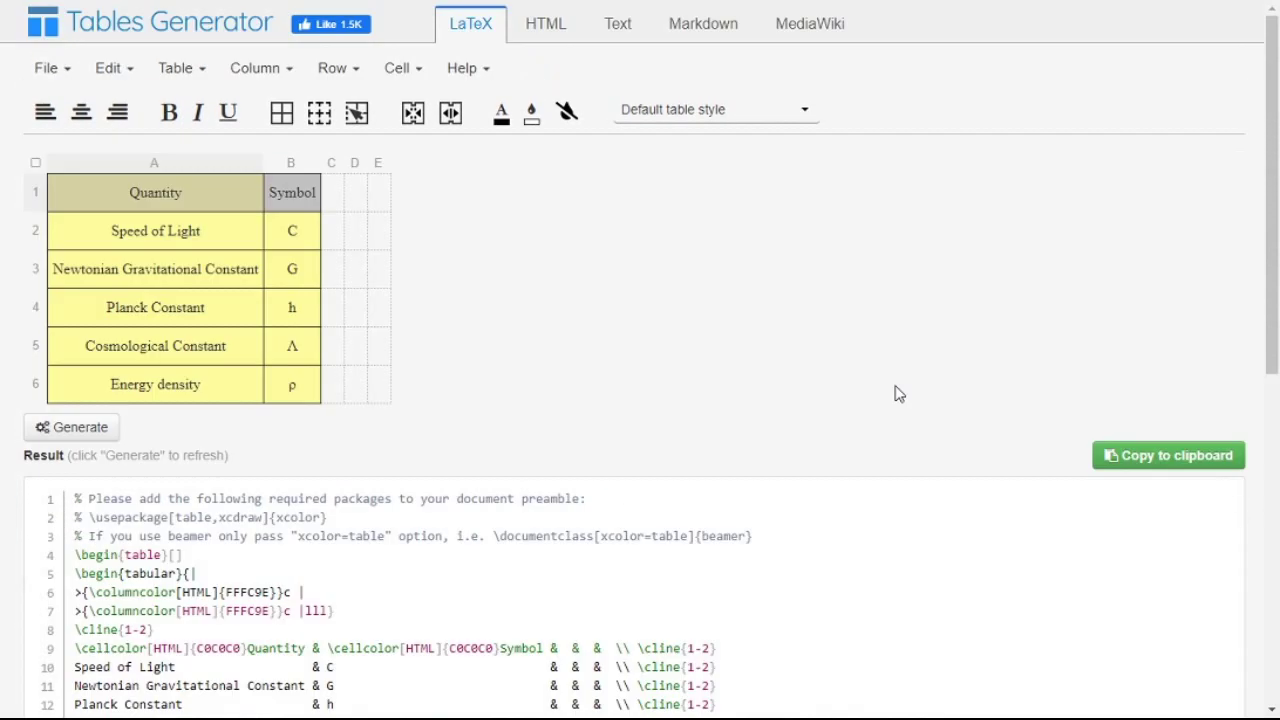
click(1169, 462)
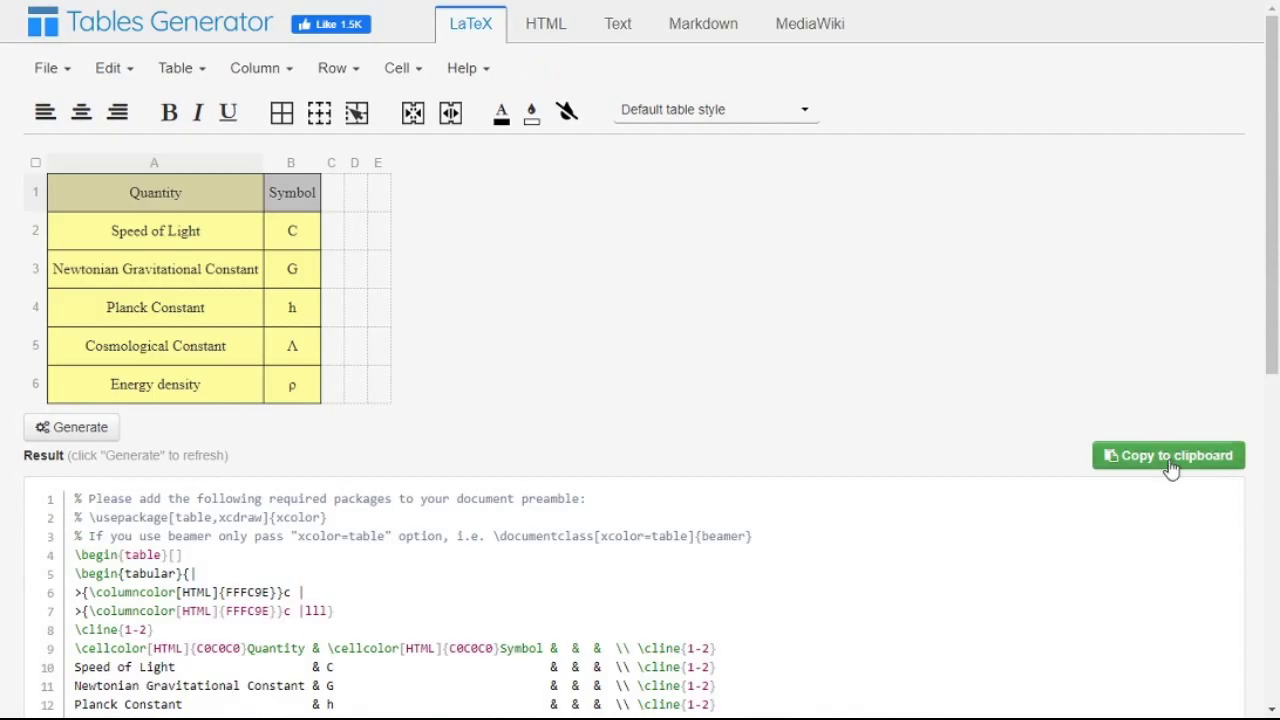
click(533, 115)
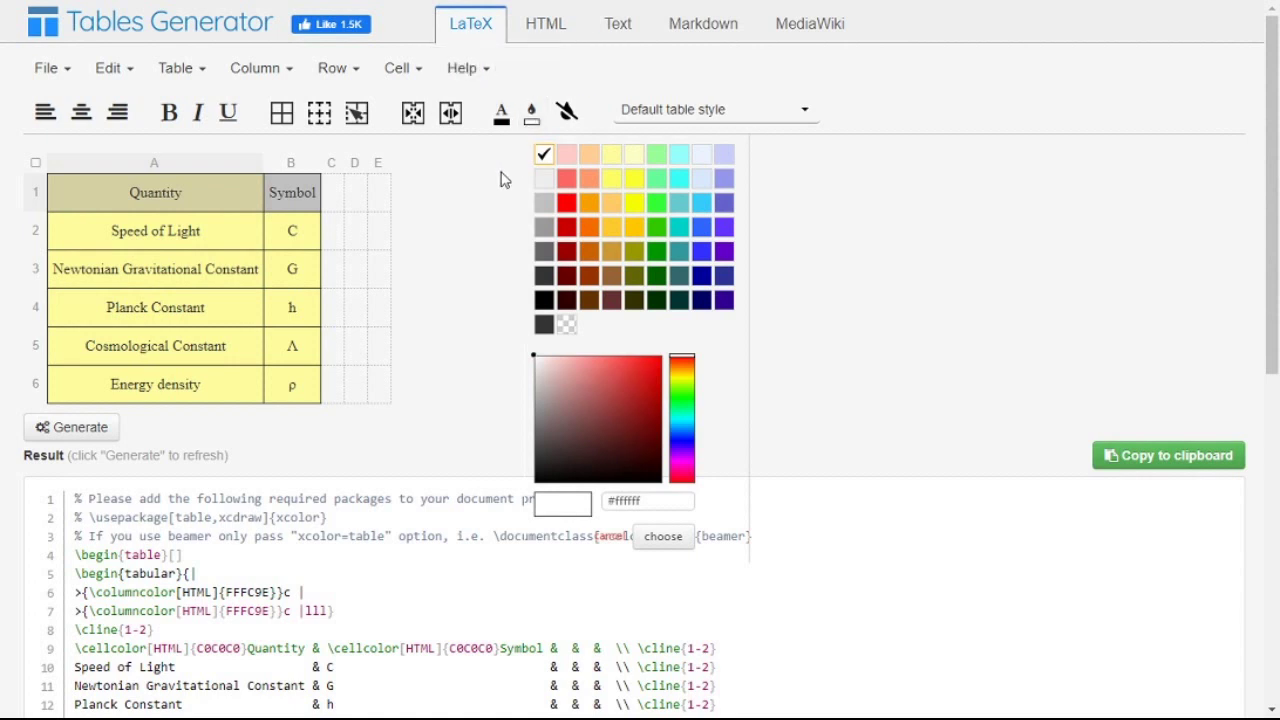
click(489, 260)
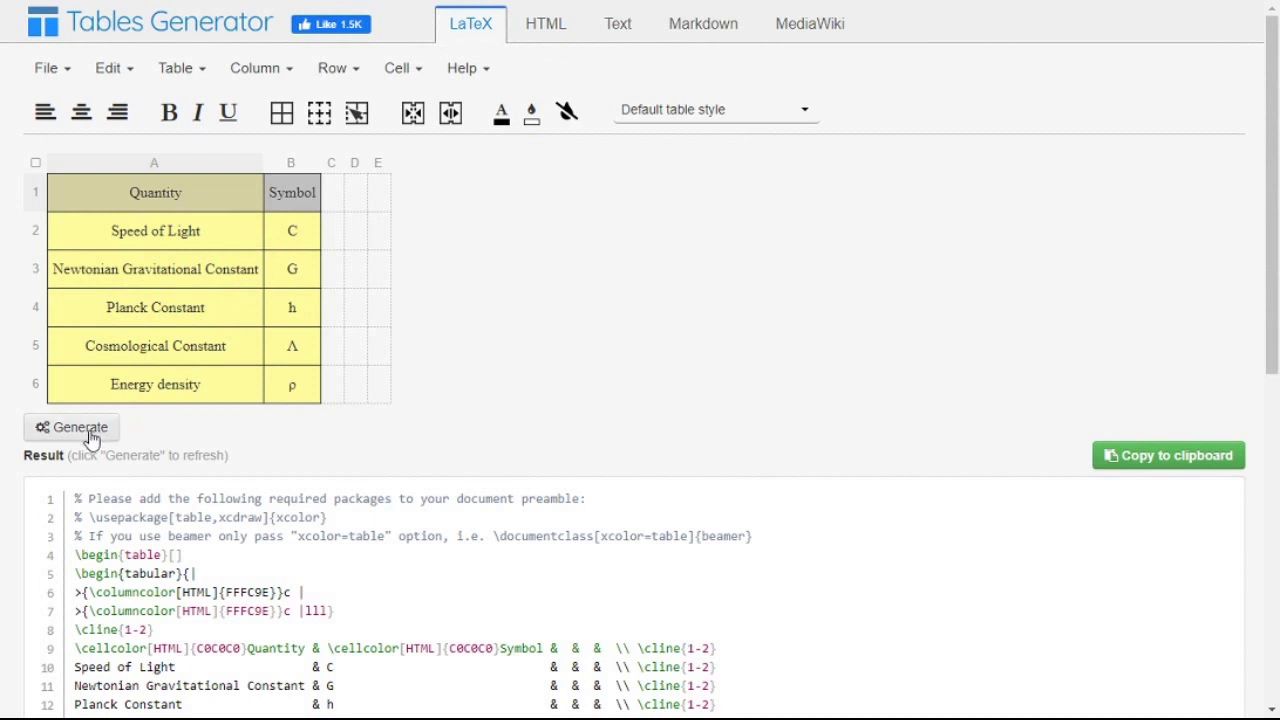
- Copy the Quantity and Symbol table's generated code and paste it below the section heading in main.tex in Overleaf
scroll(430, 360, down, 1)
scroll(437, 391, down, 1)
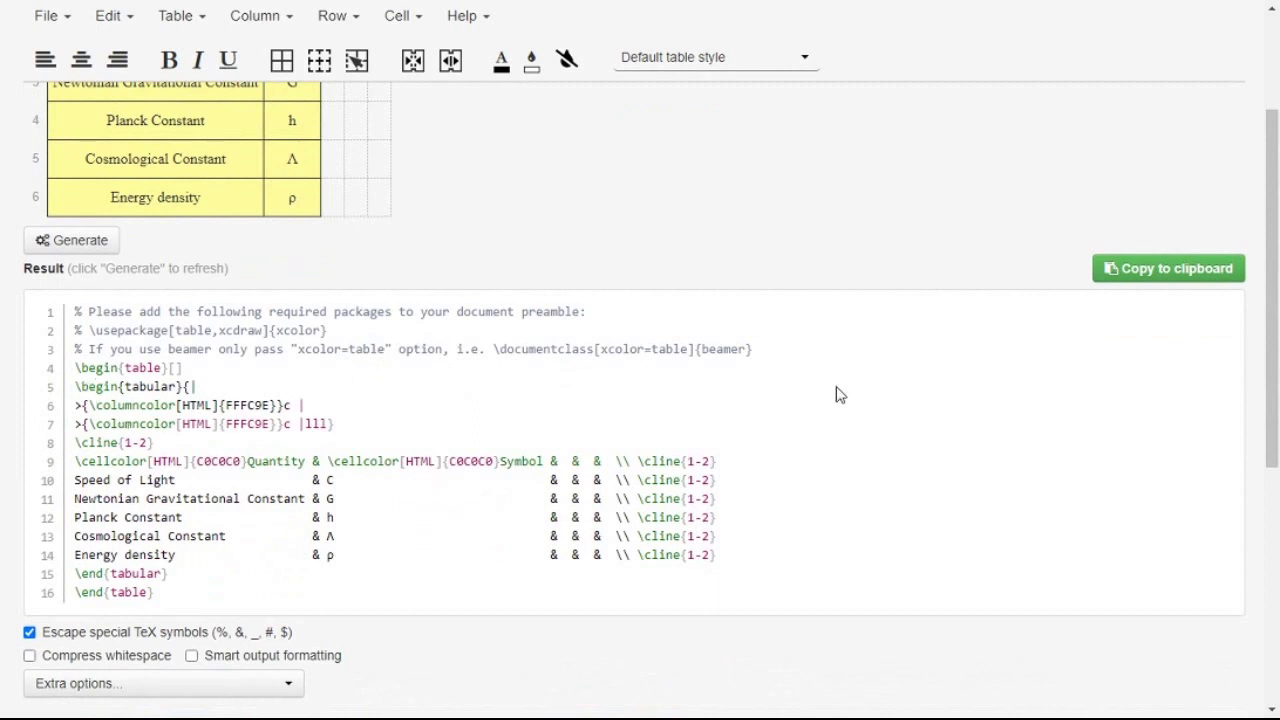
scroll(838, 395, up, 2)
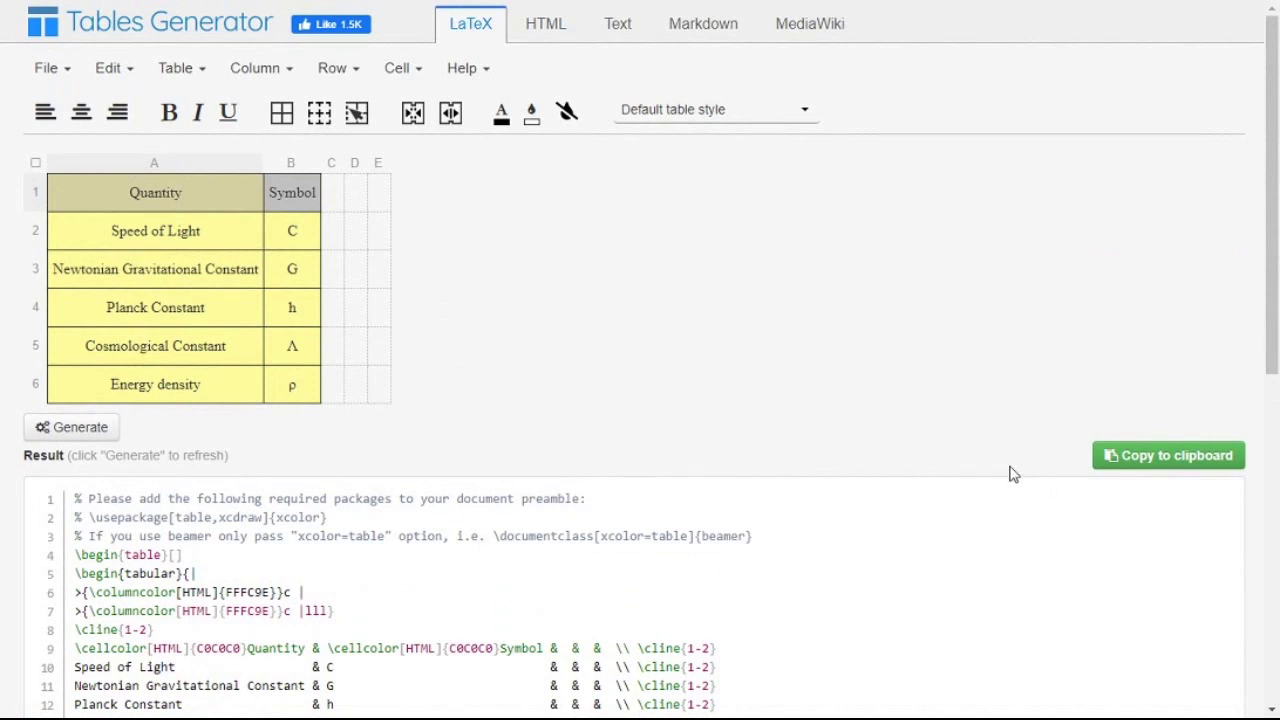
click(1176, 462)
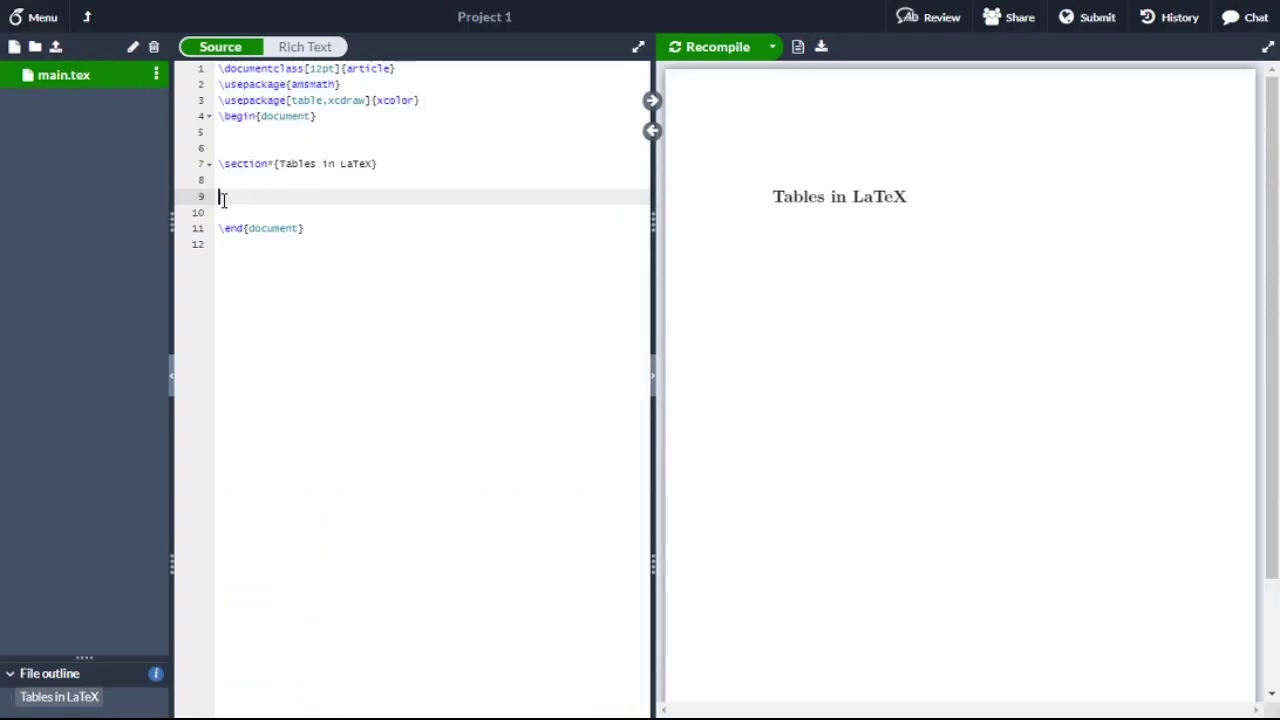
key(ctrl+v)
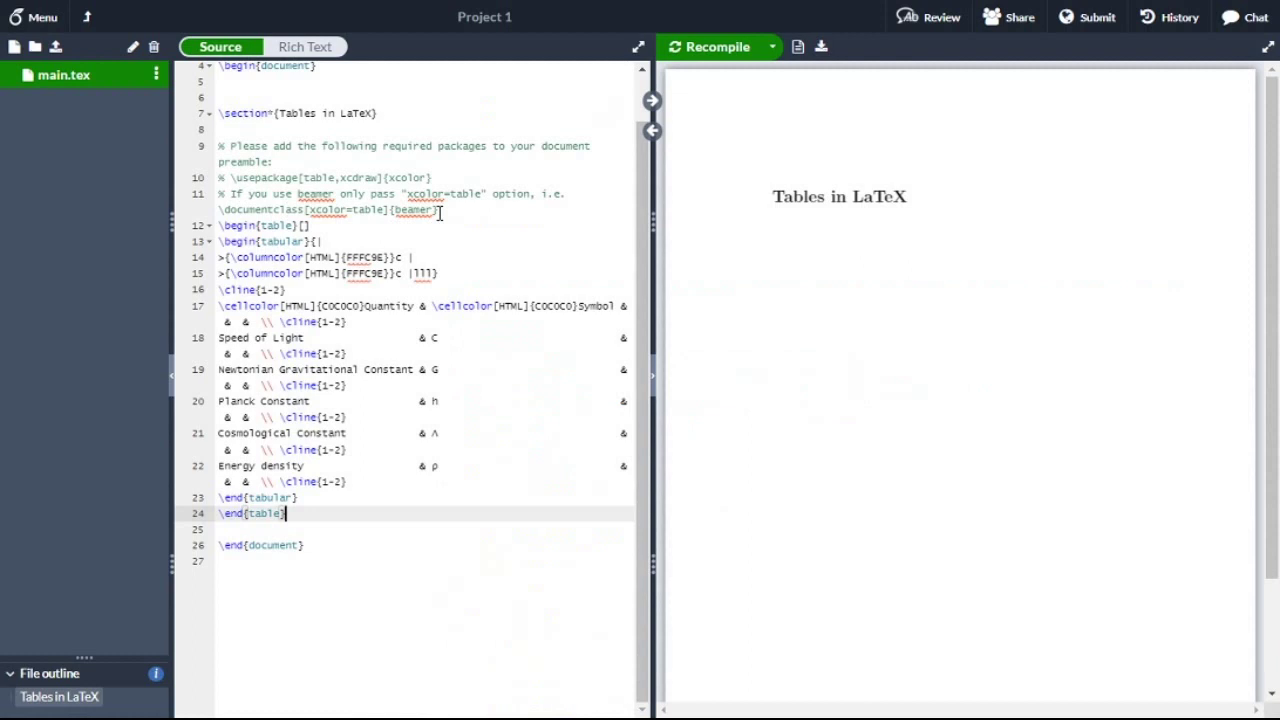
- Delete the package comment lines above the pasted table and set the table's placement option to ht
drag(218, 146, 440, 211)
key(BackSpace)
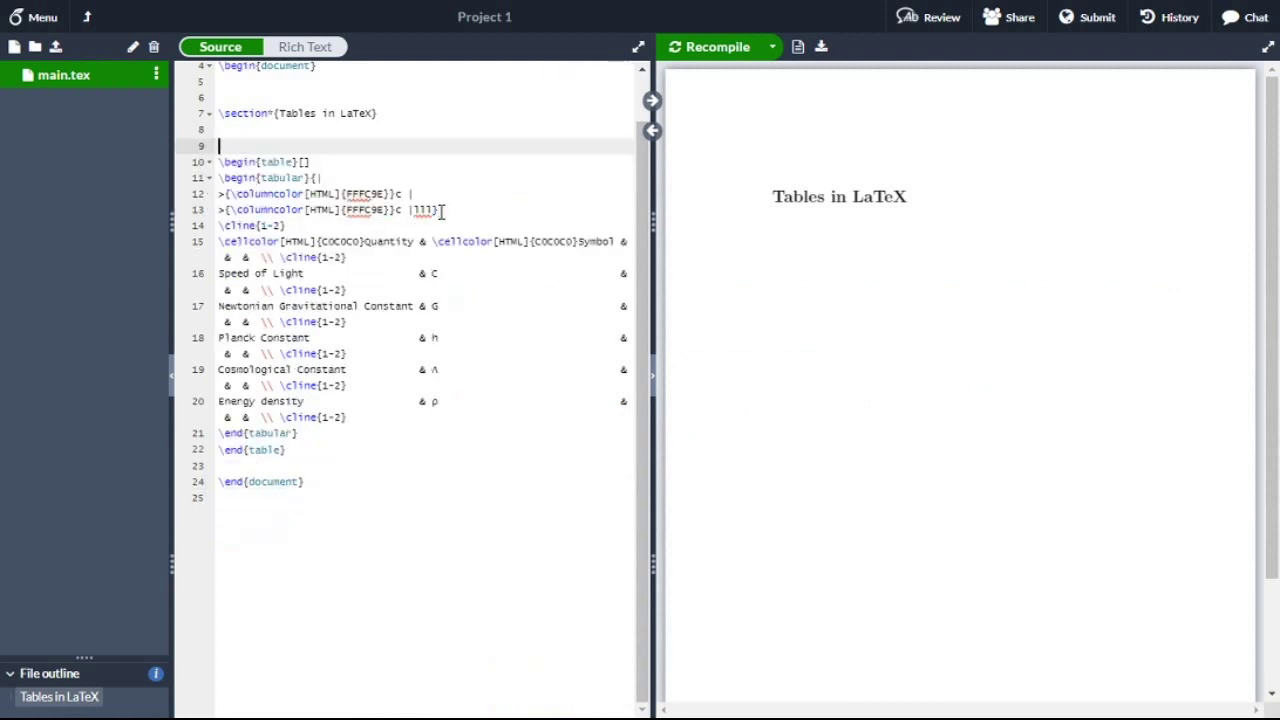
click(305, 162)
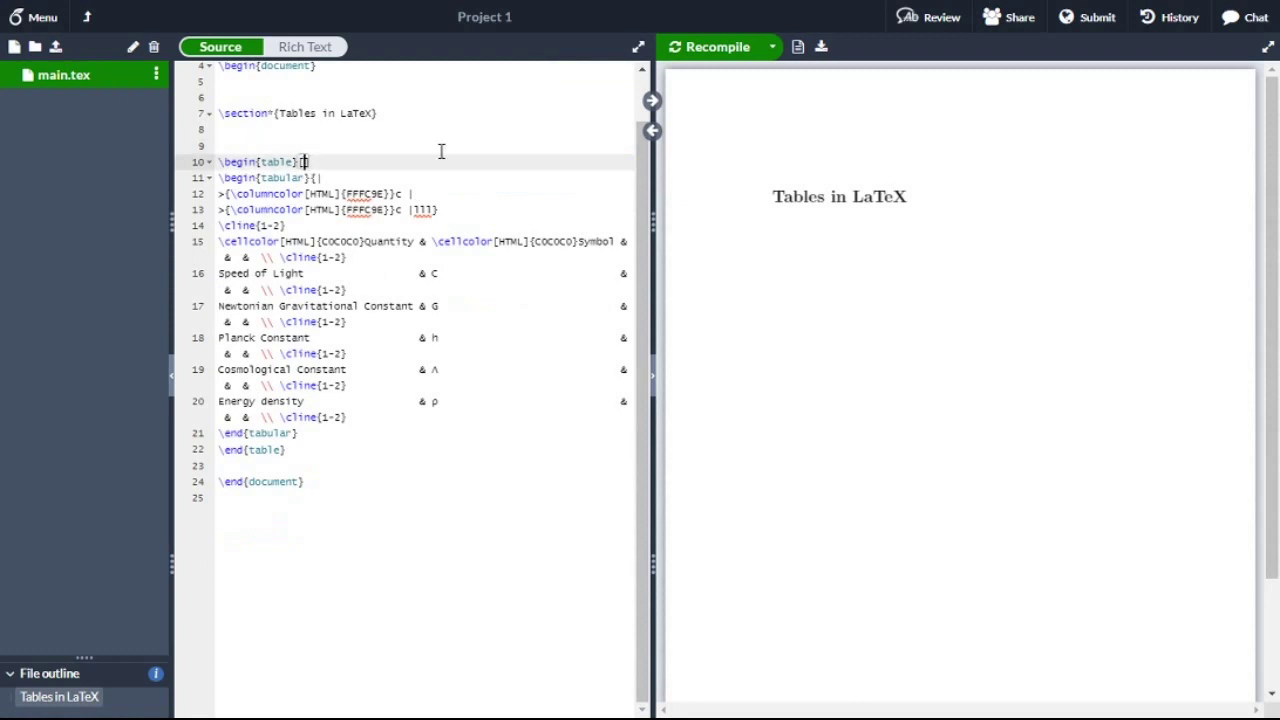
text(ht)
- Add a \centering command on a new line directly after \begin{table}[ht]
click(336, 166)
key(Return)
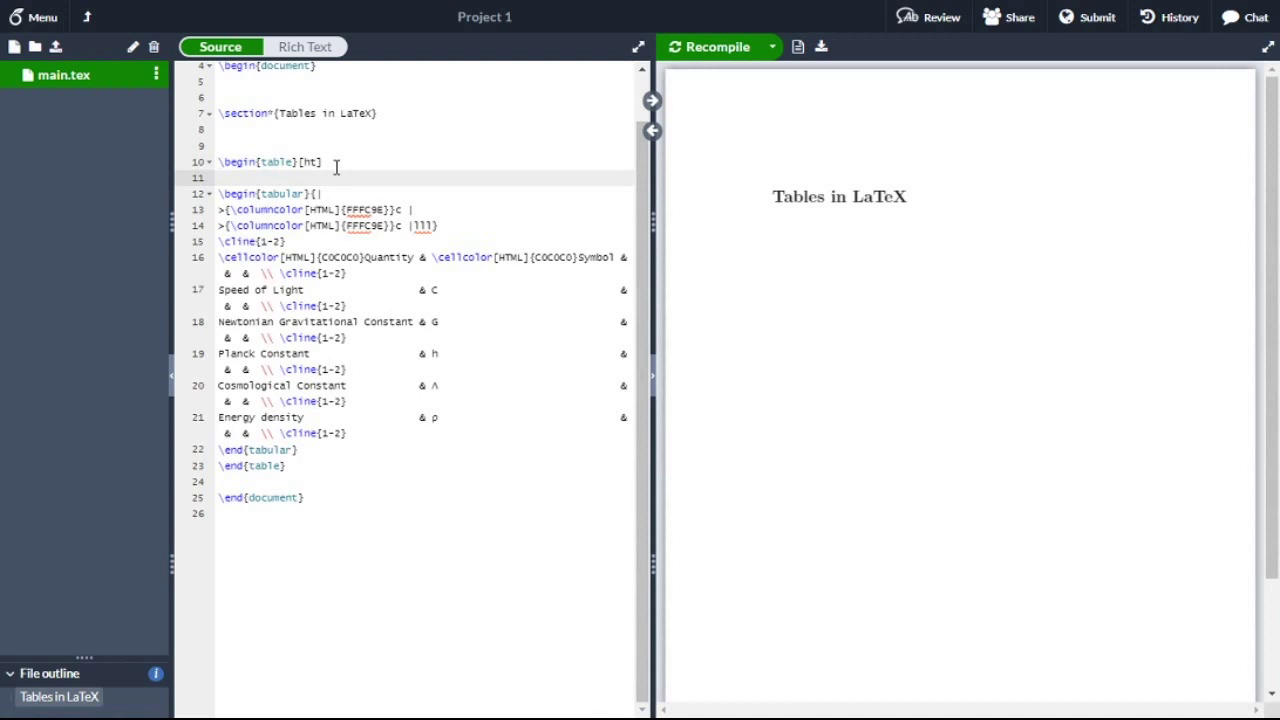
text(\)
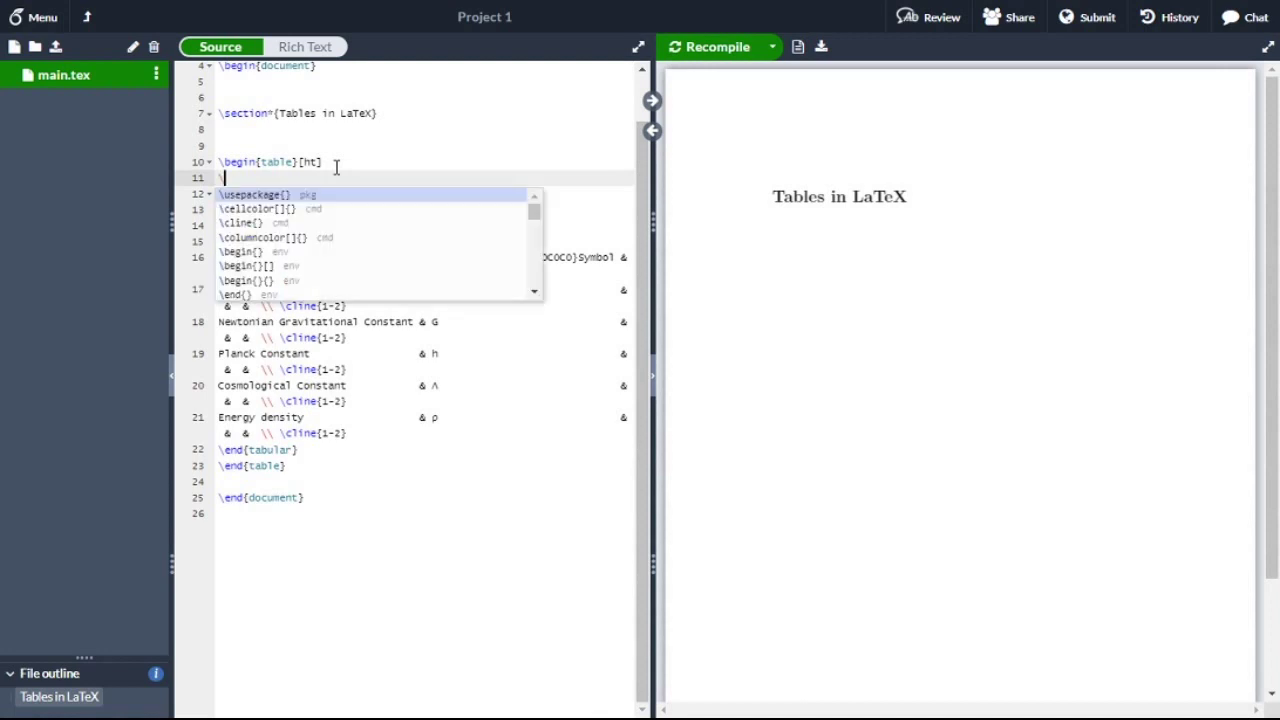
text(cent)
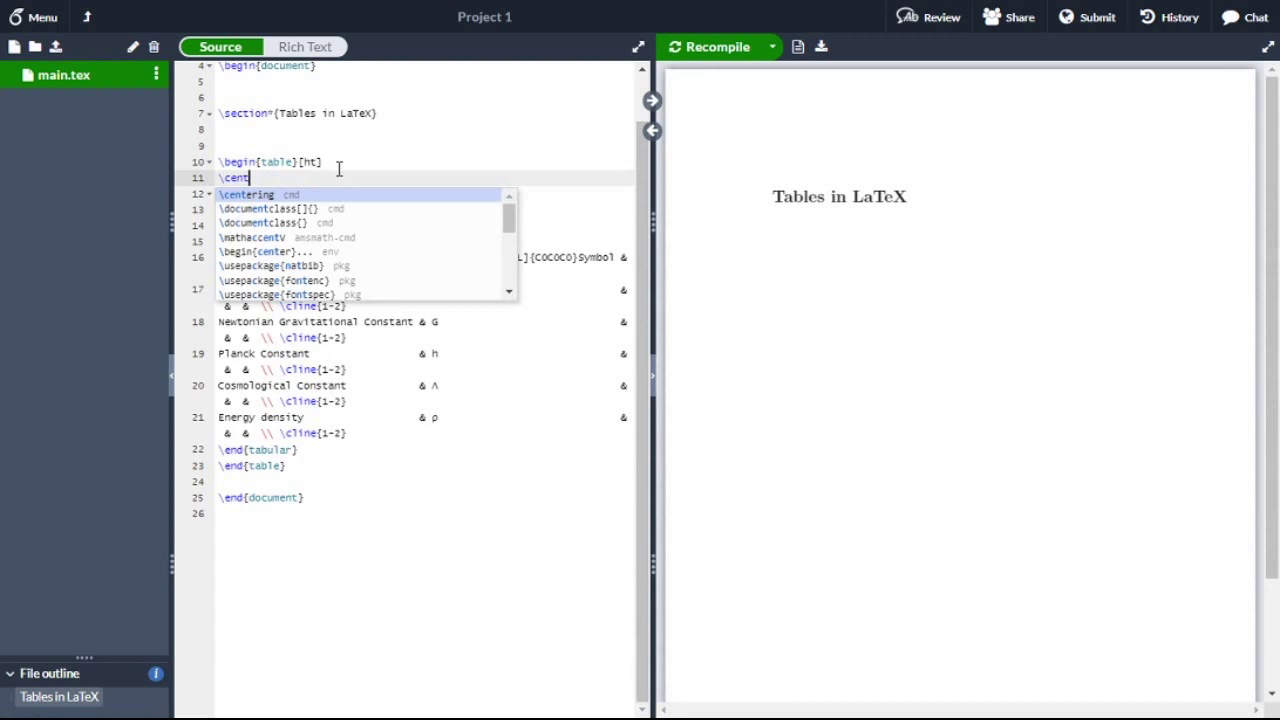
click(314, 196)
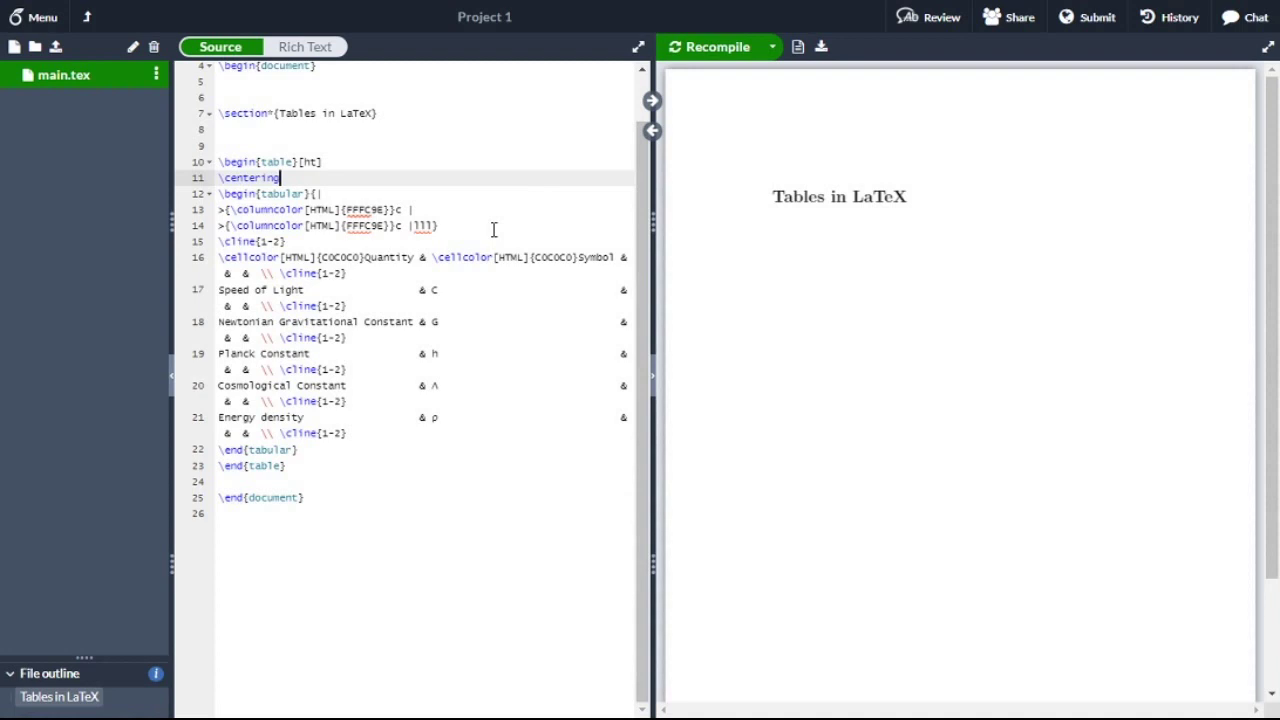
- Replace the symbol in the Cosmological Constant row with the math-mode command $\Lambda$
click(432, 385)
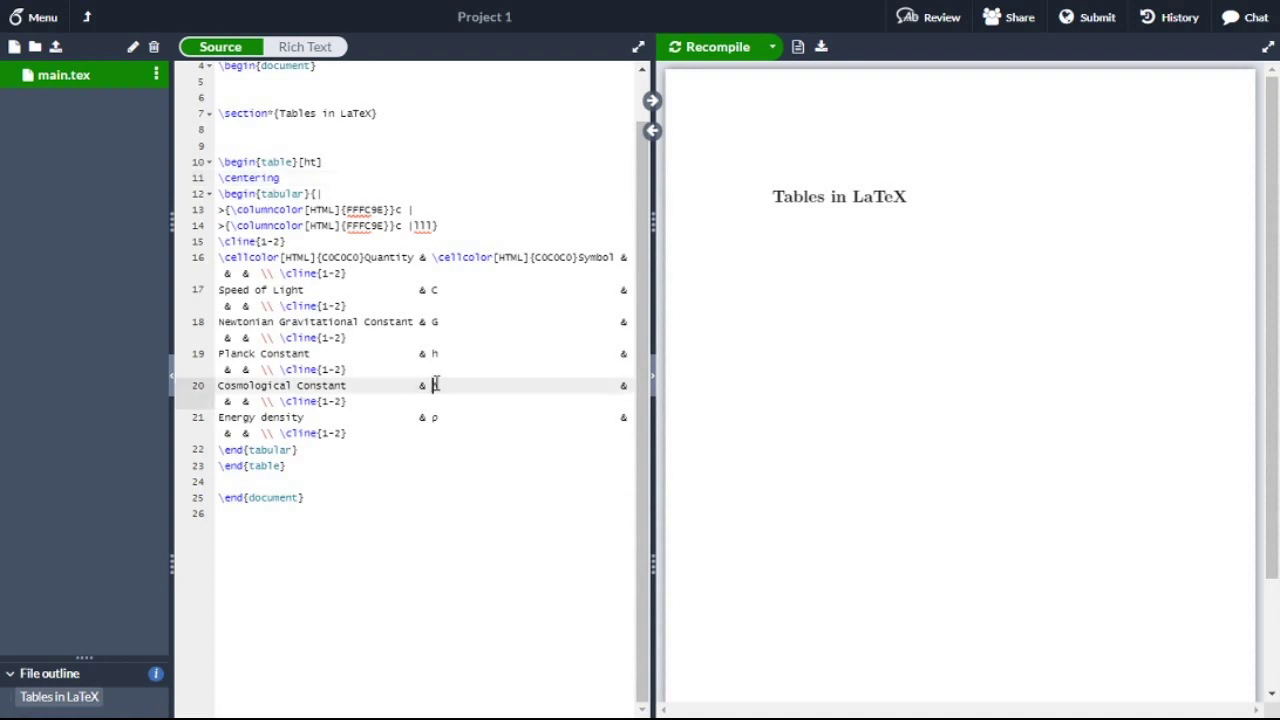
click(438, 387)
key(BackSpace)
text($\)
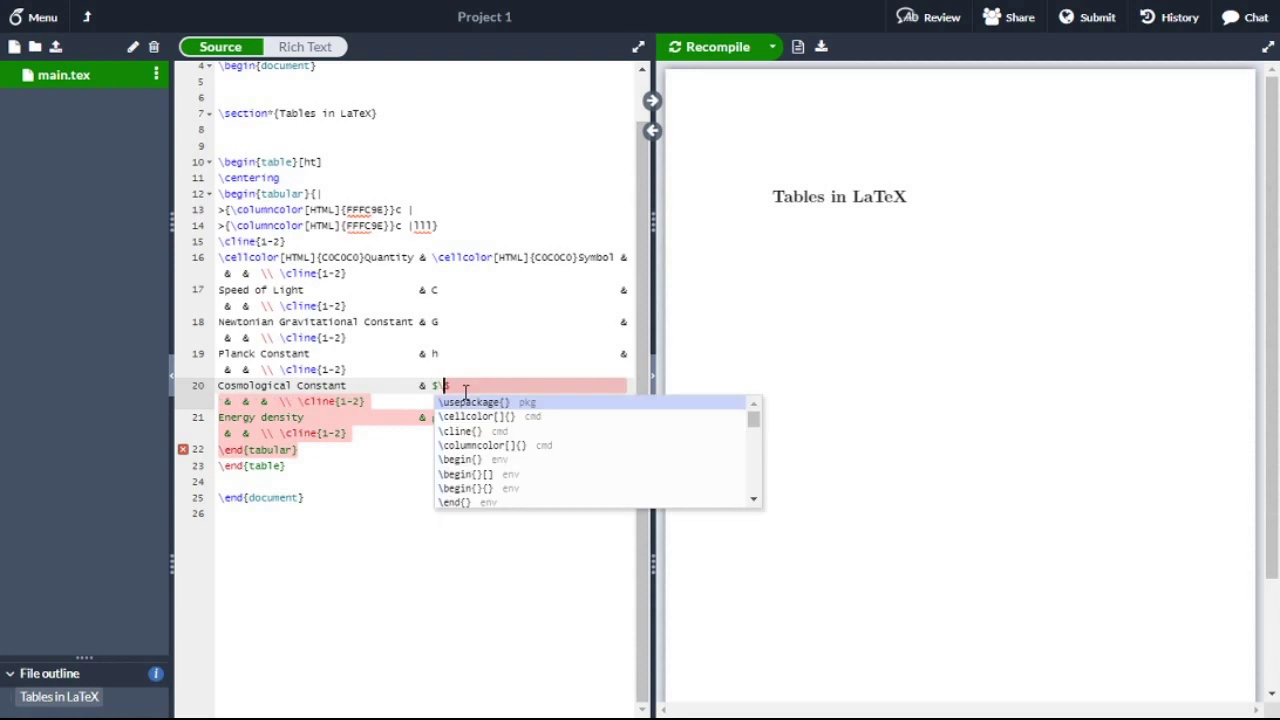
text(La)
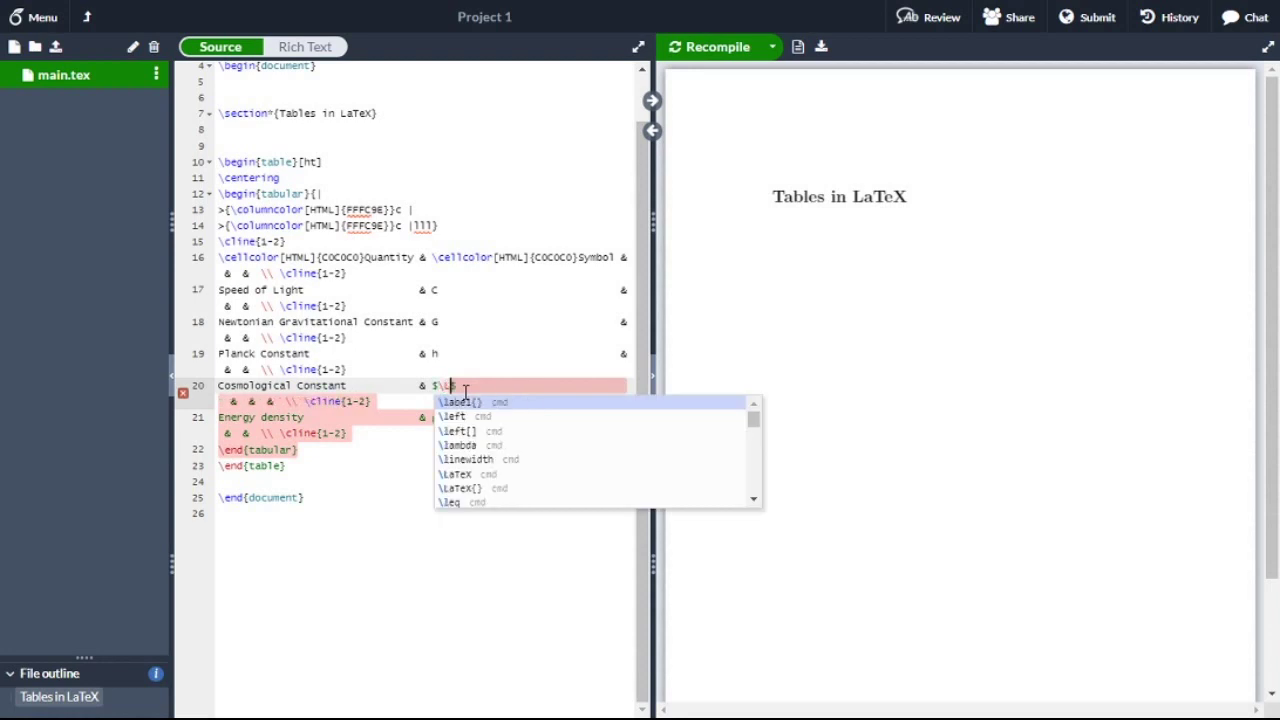
text(mbda)
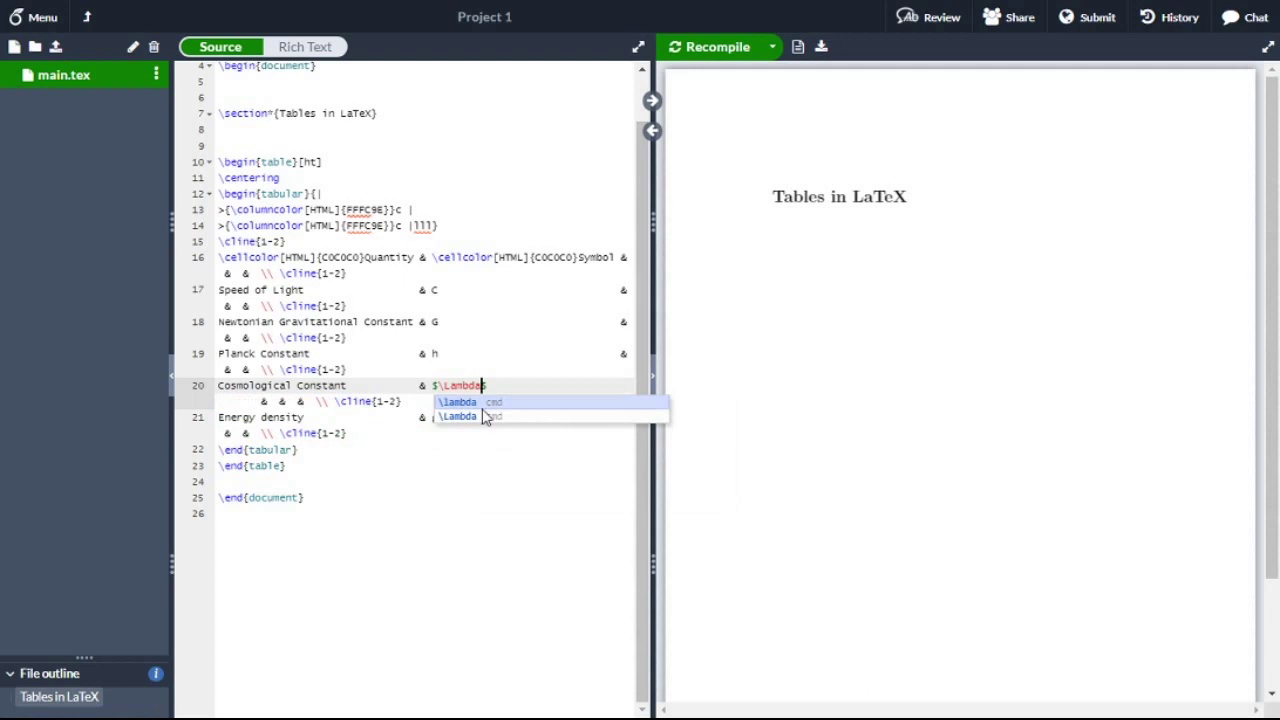
click(485, 418)
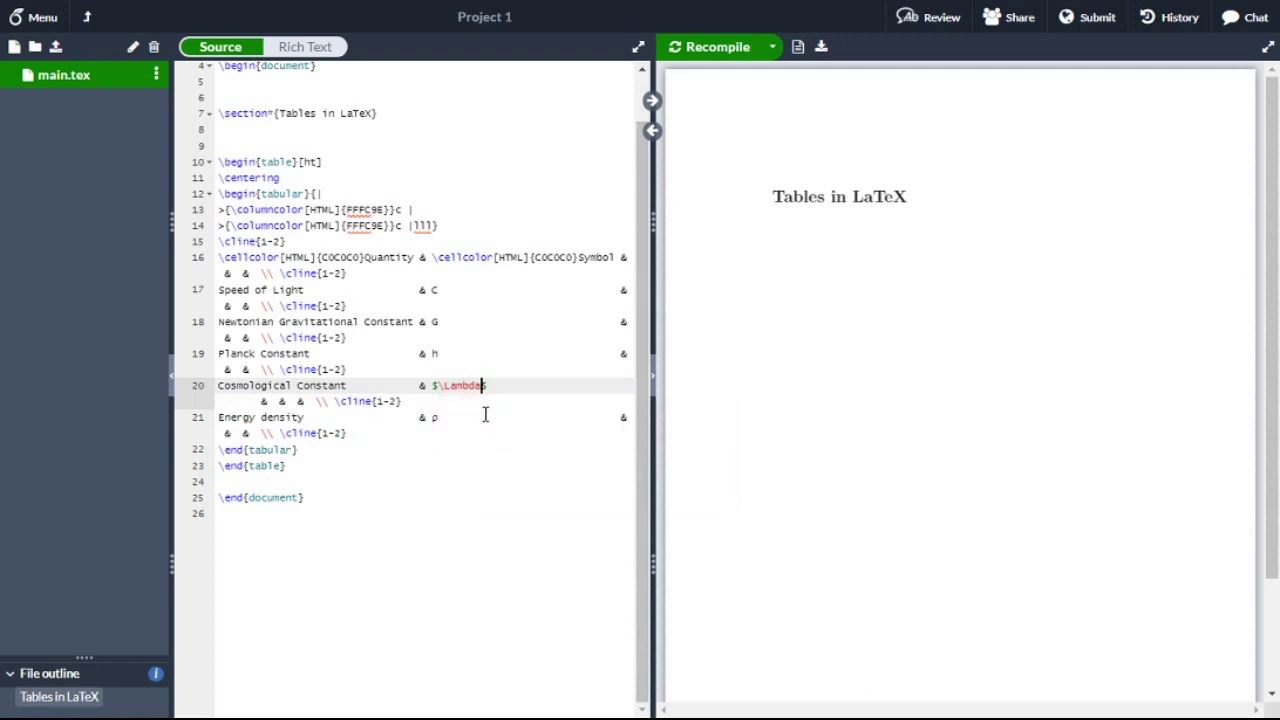
- Replace the symbol in the Energy density row with the math-mode command $\rho$ and recompile the document
click(440, 418)
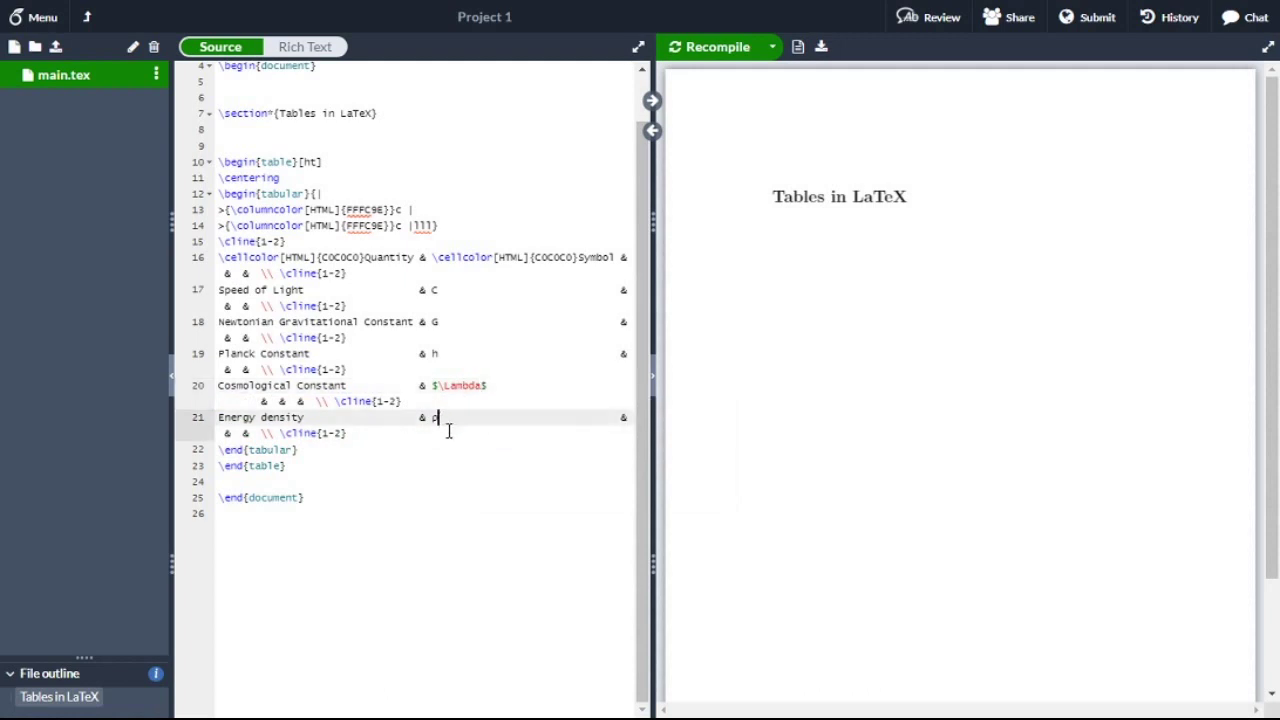
key(BackSpace)
text($$)
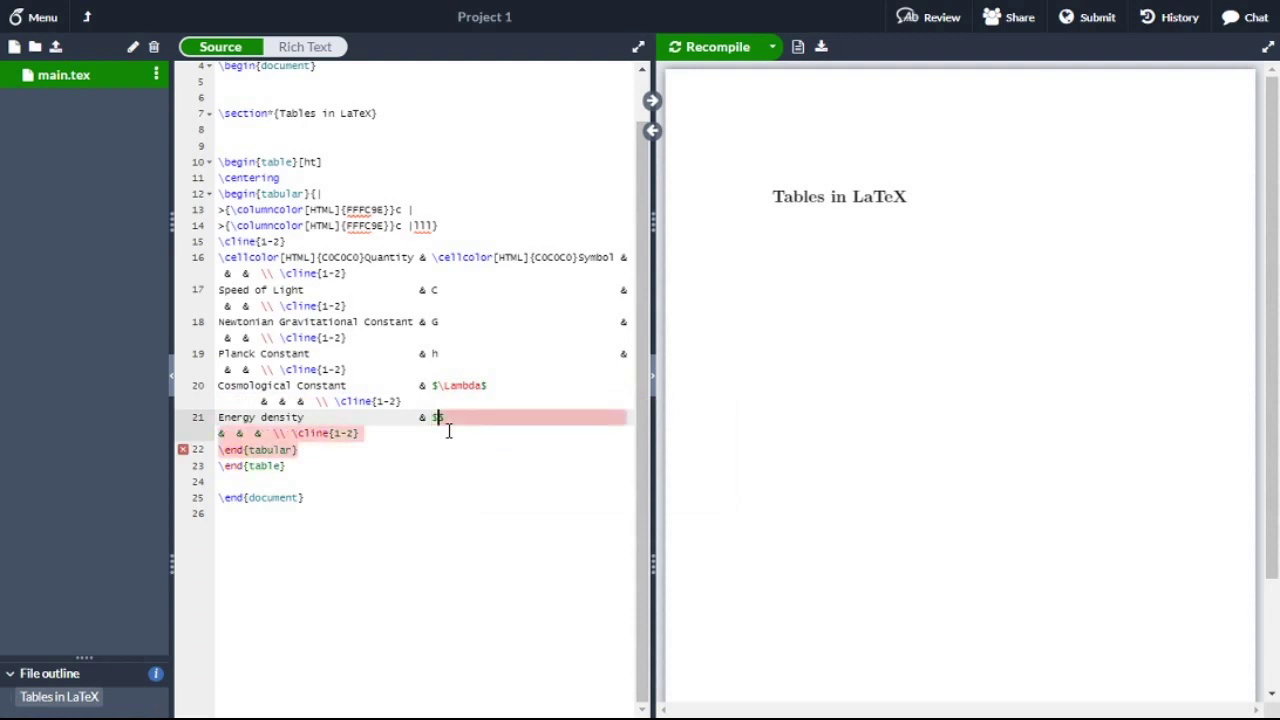
text(\)
text(rho)
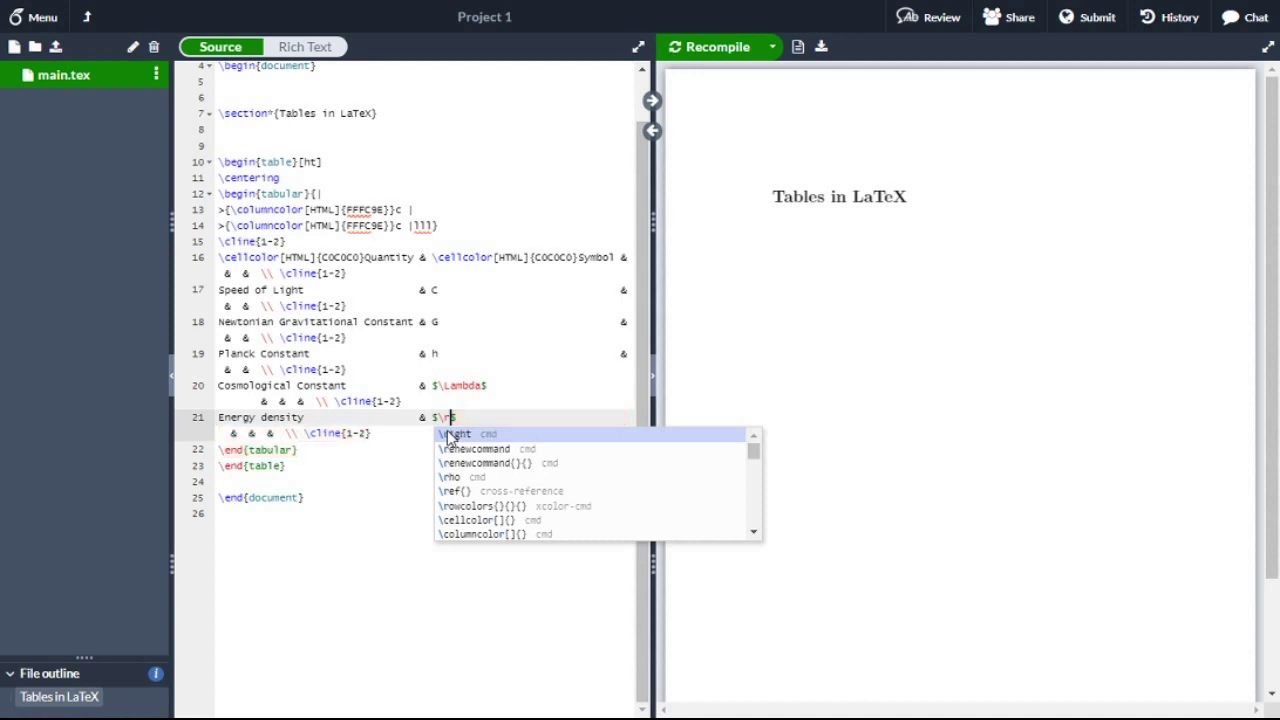
click(724, 50)
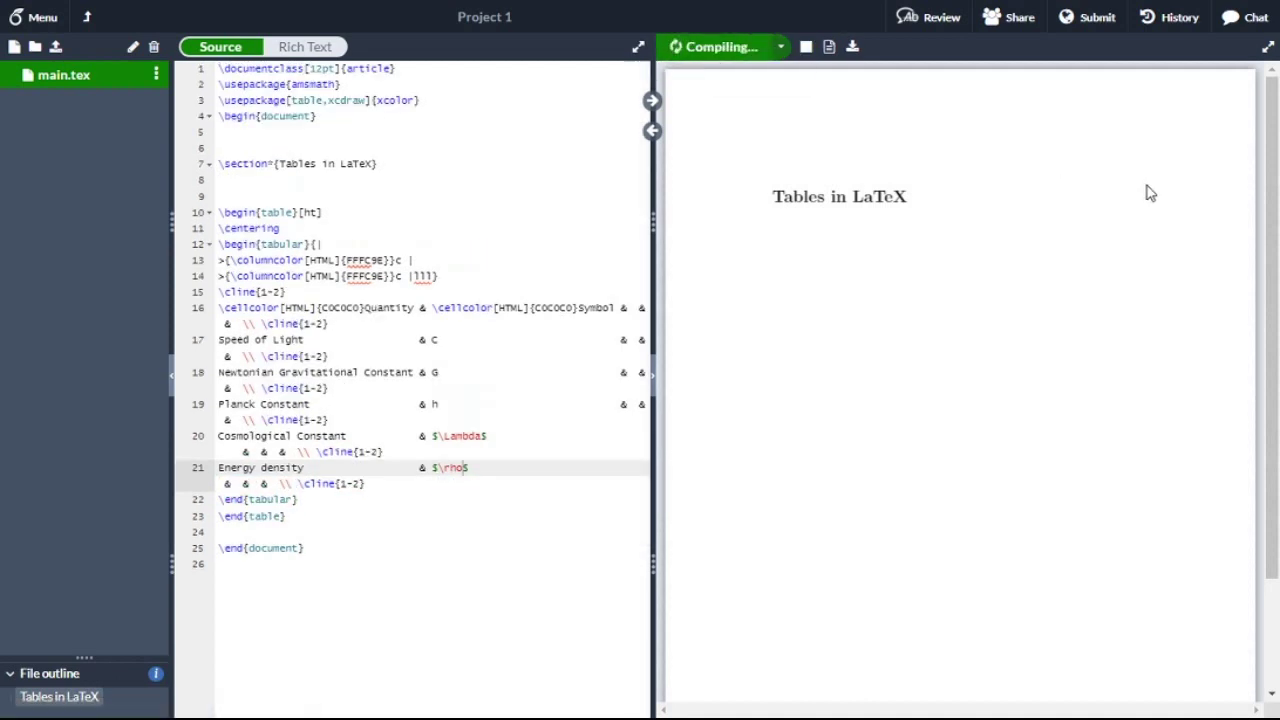